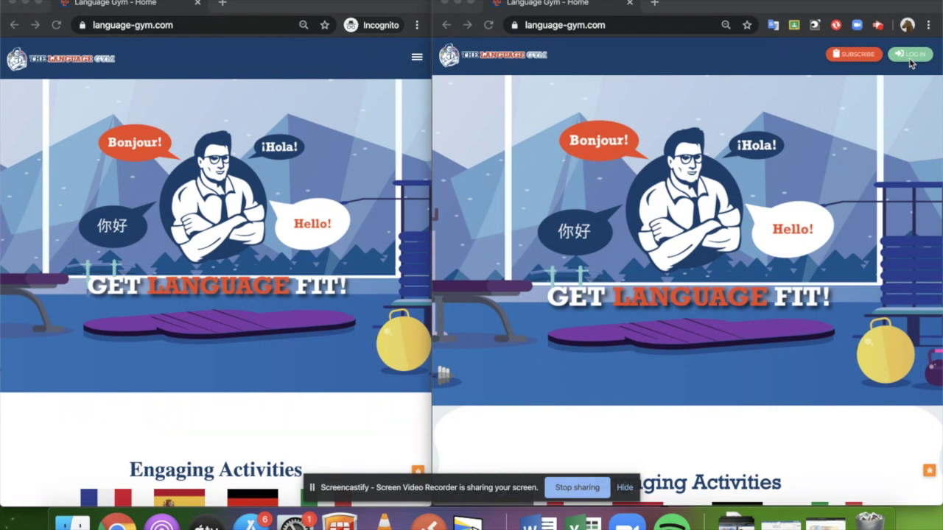
Log in as the teacher in the right window with the teacher email and password, then open the new-classroom form.
{"action": "left_click", "coordinate": [912, 59]}
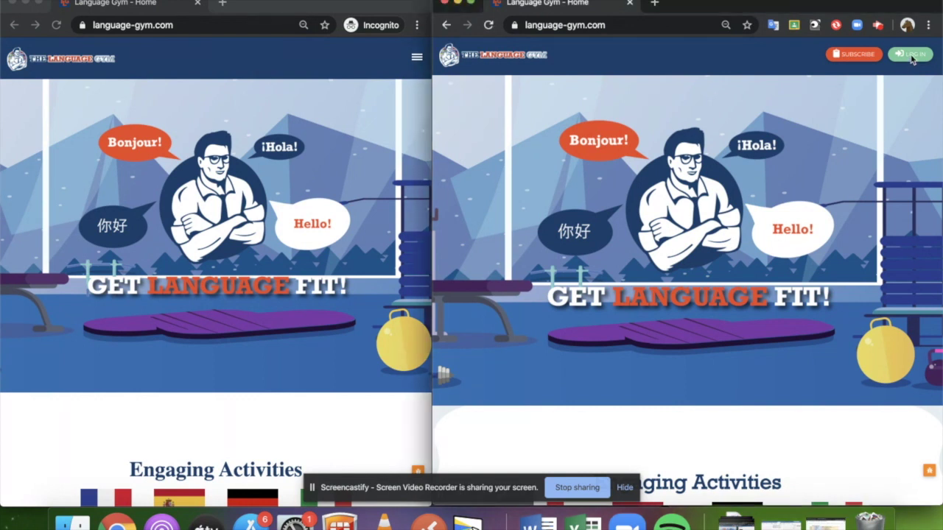
{"action": "left_click", "coordinate": [913, 58]}
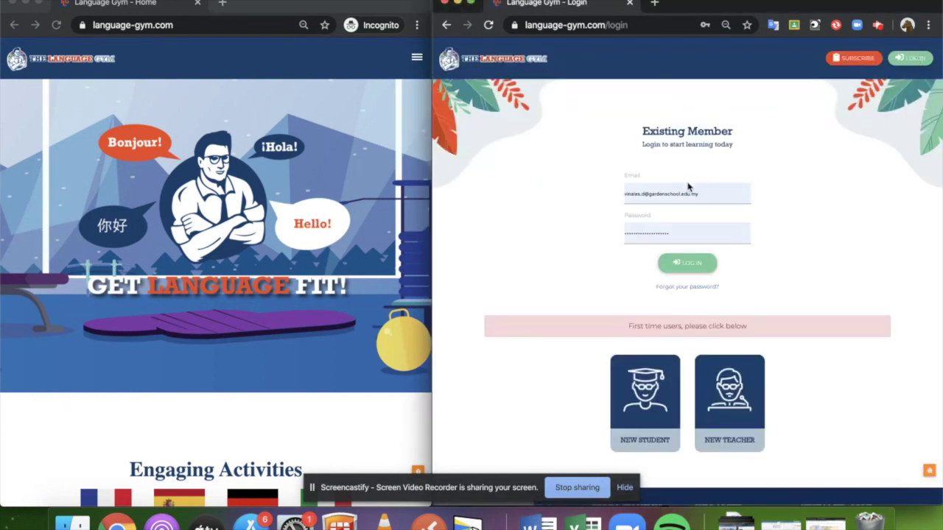
{"action": "left_click", "coordinate": [670, 193]}
{"action": "triple_click", "coordinate": [670, 193]}
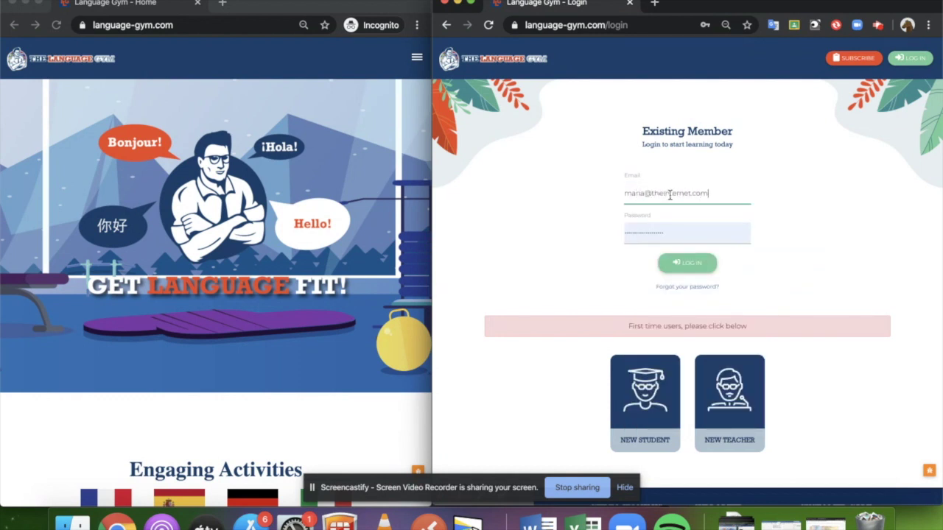
{"action": "key", "text": "Tab"}
{"action": "key", "text": "BackSpace"}
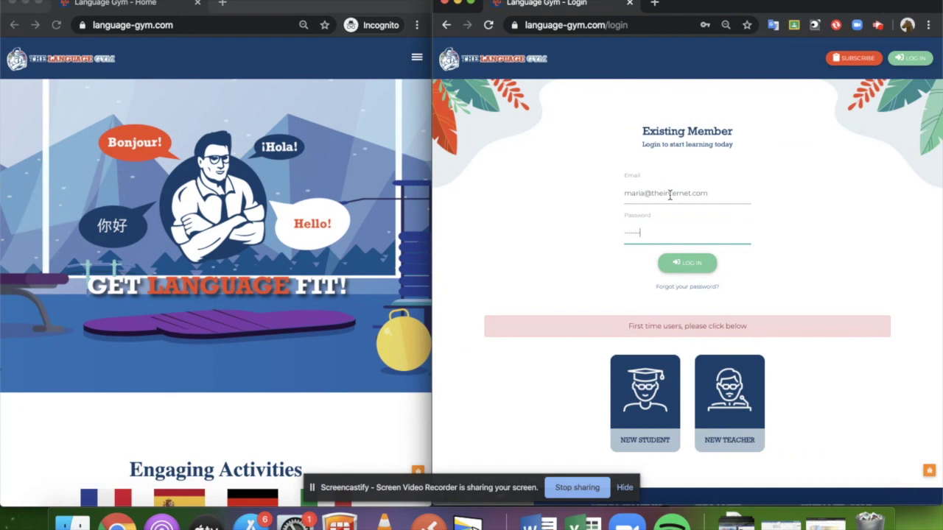
{"action": "key", "text": "Return"}
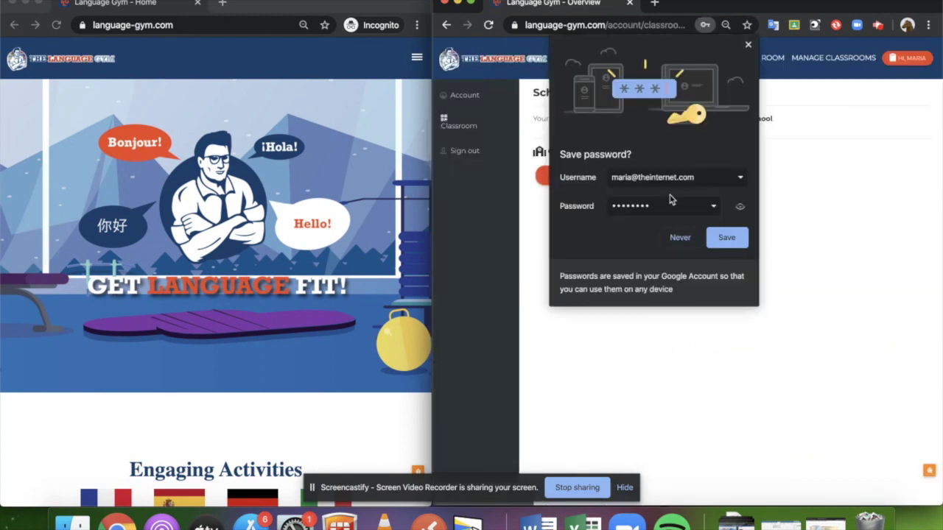
{"action": "left_click", "coordinate": [726, 238]}
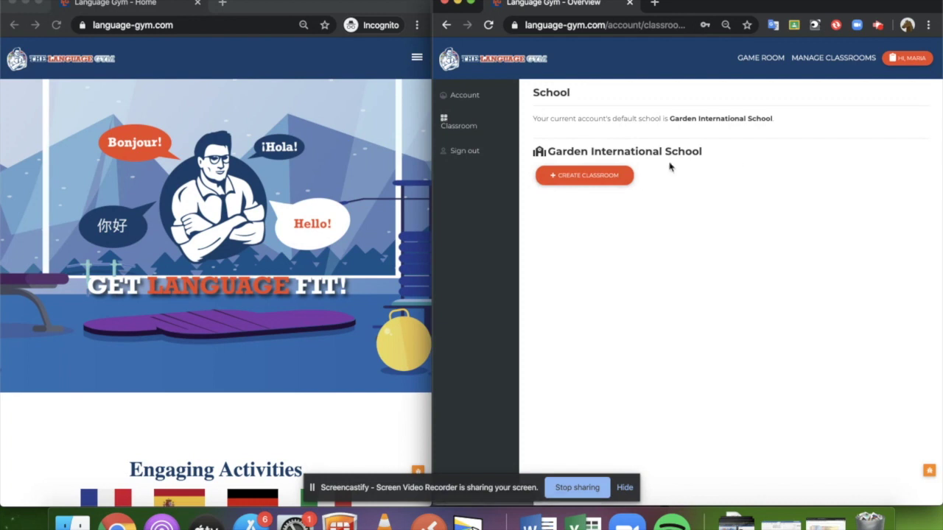
{"action": "left_click", "coordinate": [593, 182]}
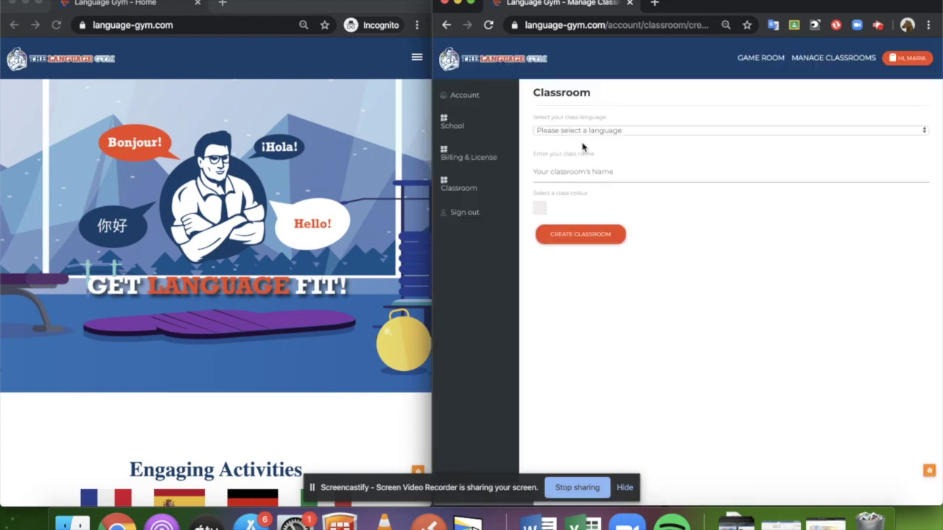
Choose Spanish as the class language and name the class 'Y10 Maria'.
{"action": "left_click", "coordinate": [583, 131]}
{"action": "left_click", "coordinate": [585, 149]}
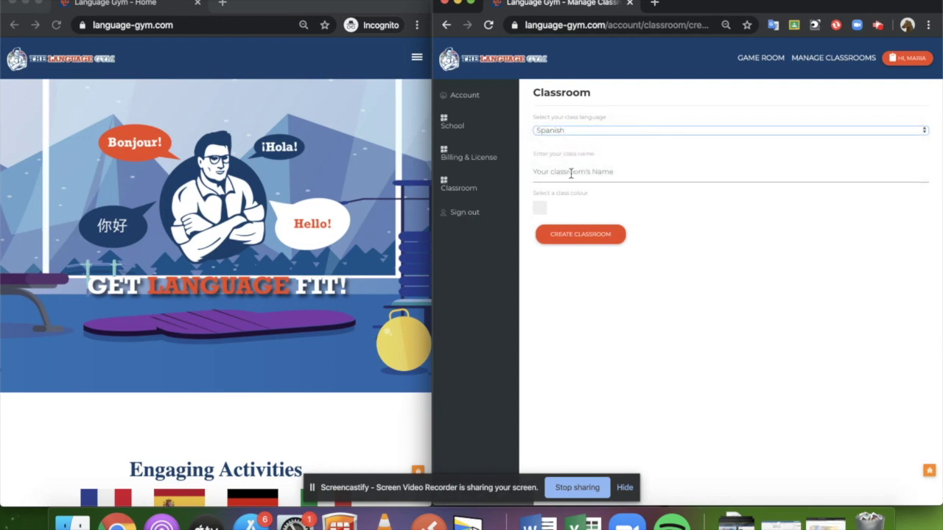
{"action": "left_click", "coordinate": [572, 172]}
{"action": "type", "text": "Y10 Maria"}
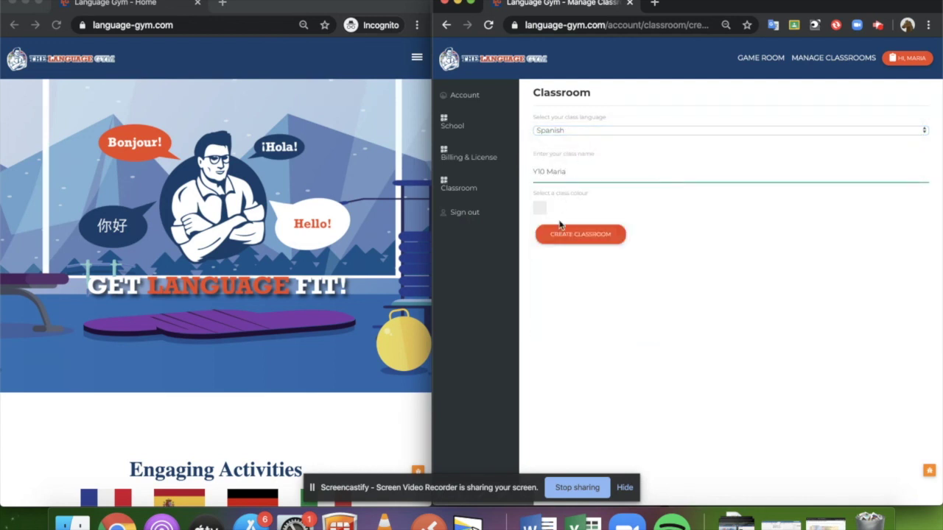
Give the class a blue colour, create the classroom and close the confirmation.
{"action": "left_click", "coordinate": [540, 208]}
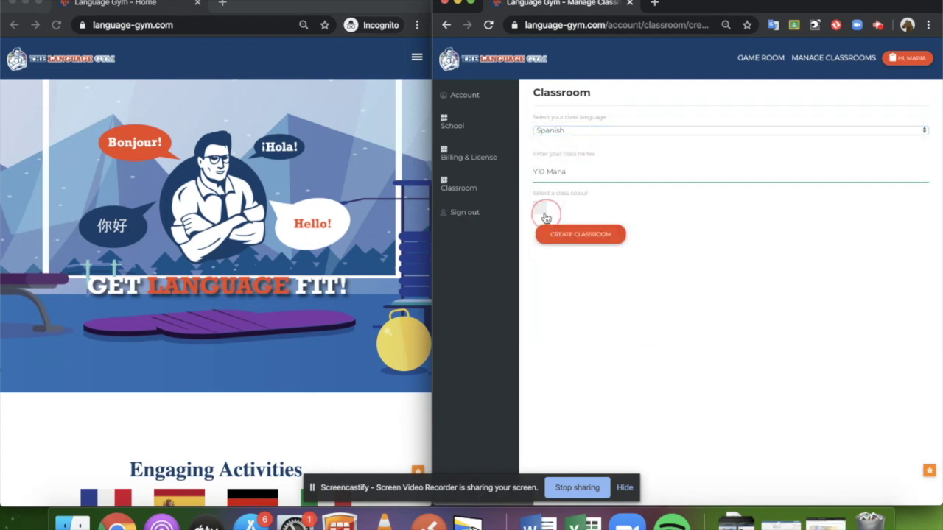
{"action": "left_click", "coordinate": [583, 262]}
{"action": "mouse_move", "coordinate": [574, 261]}
{"action": "left_mouse_down"}
{"action": "mouse_move", "coordinate": [544, 260]}
{"action": "mouse_move", "coordinate": [536, 247]}
{"action": "left_mouse_up"}
{"action": "left_click", "coordinate": [525, 291]}
{"action": "left_click_drag", "start_coordinate": [601, 248], "coordinate": [578, 233]}
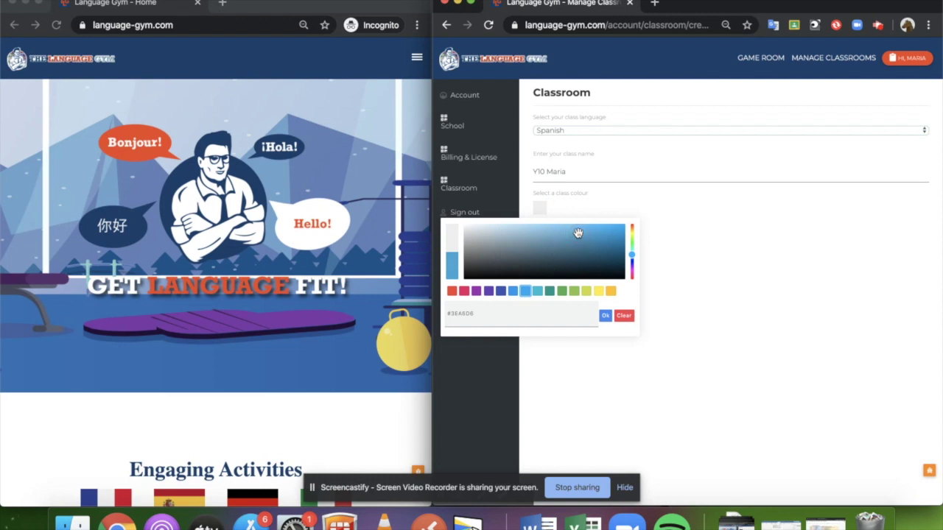
{"action": "left_click", "coordinate": [604, 315]}
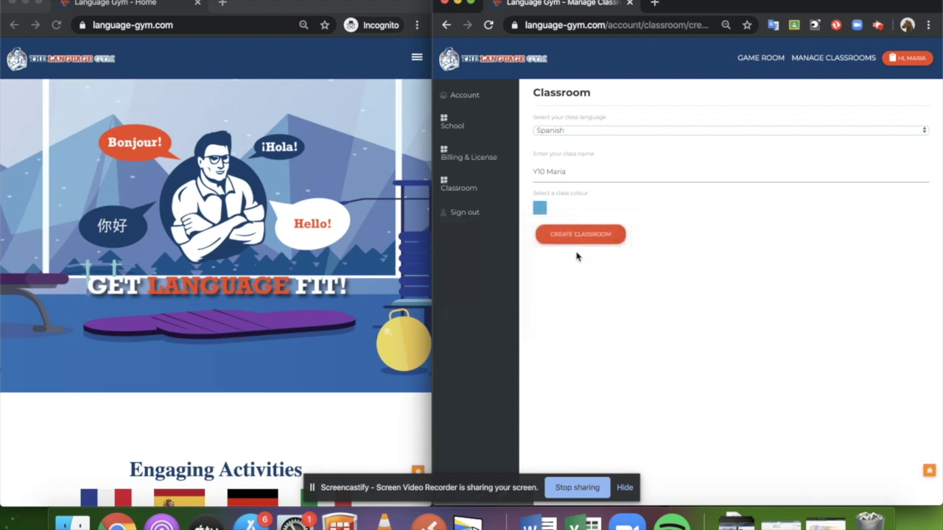
{"action": "left_click", "coordinate": [579, 241]}
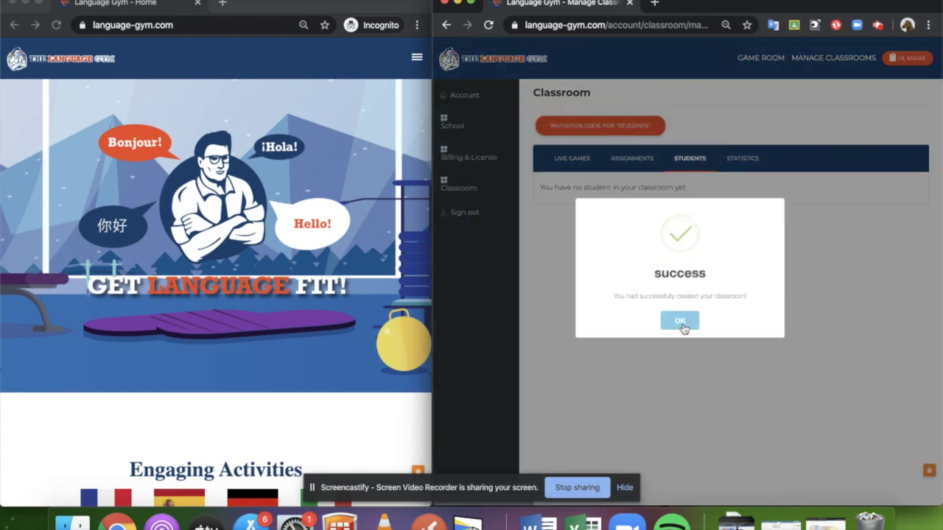
{"action": "left_click", "coordinate": [682, 325]}
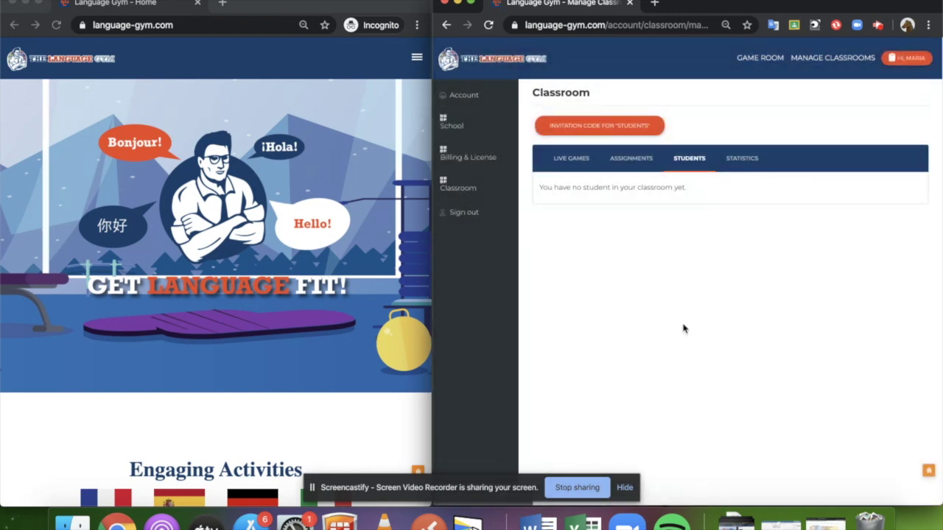
Generate a student invitation code for Y10 Maria, valid until 2020-04-26, and select it.
{"action": "left_click", "coordinate": [596, 130]}
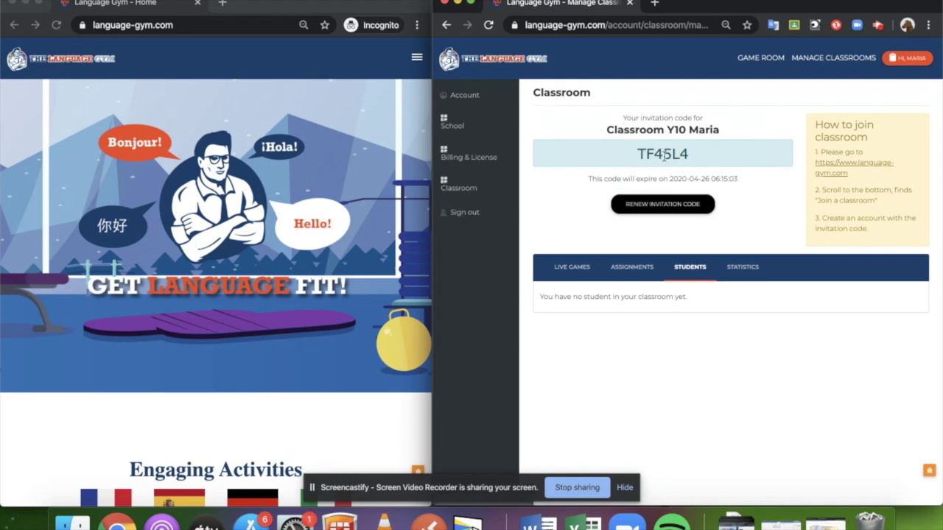
{"action": "double_click", "coordinate": [663, 155]}
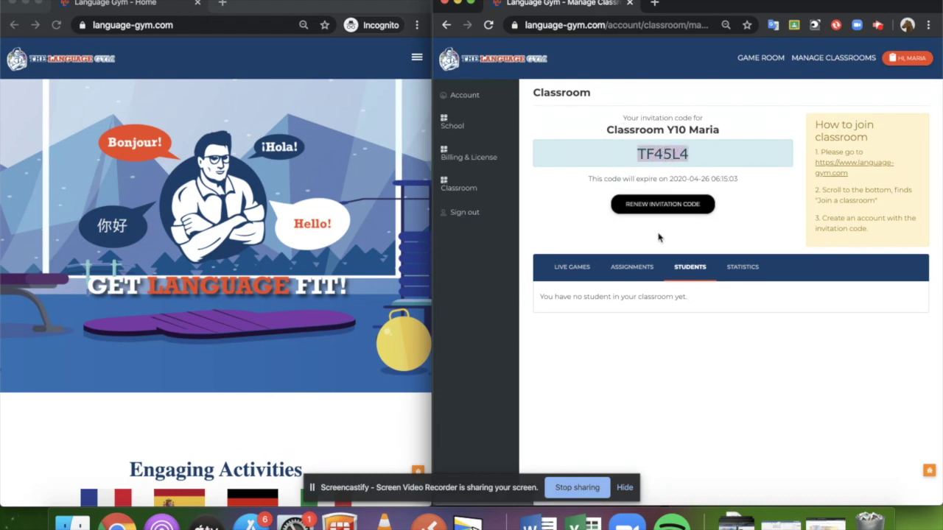
In the left incognito window, go to the login page and choose New Student registration.
{"action": "left_click", "coordinate": [277, 186]}
{"action": "left_click", "coordinate": [417, 59]}
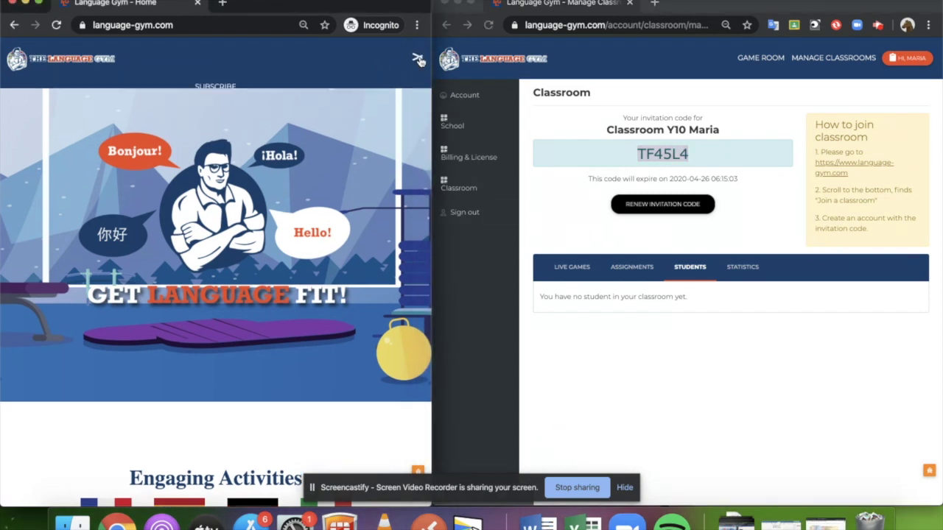
{"action": "left_click", "coordinate": [219, 113]}
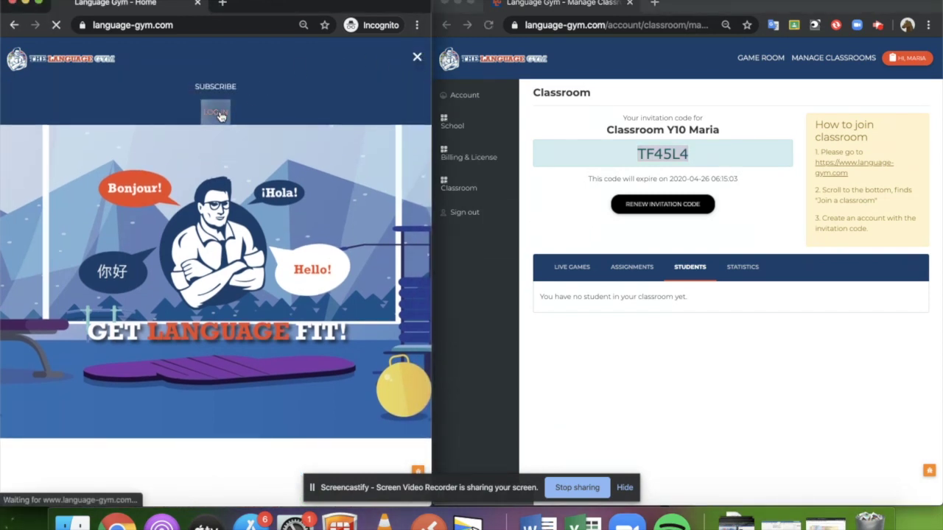
{"action": "scroll", "coordinate": [226, 300], "scroll_direction": "down", "scroll_amount": 2}
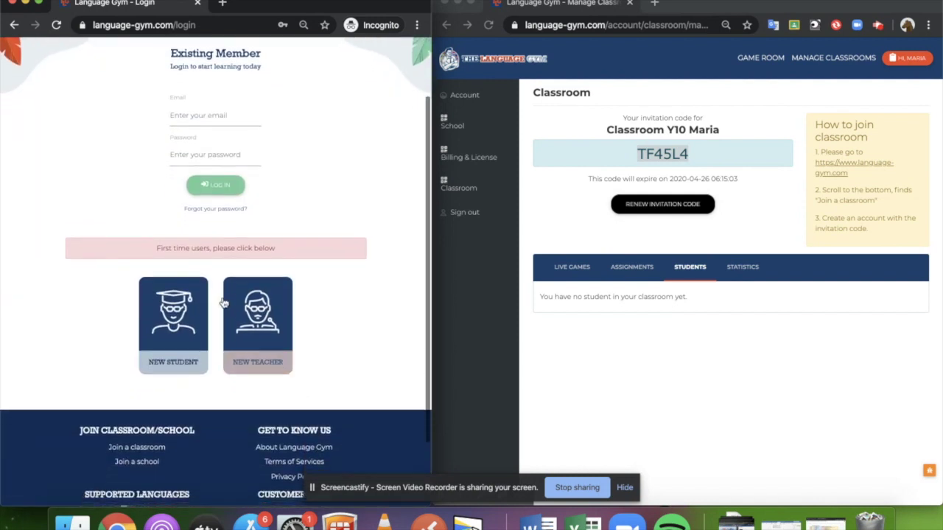
{"action": "left_click", "coordinate": [171, 319]}
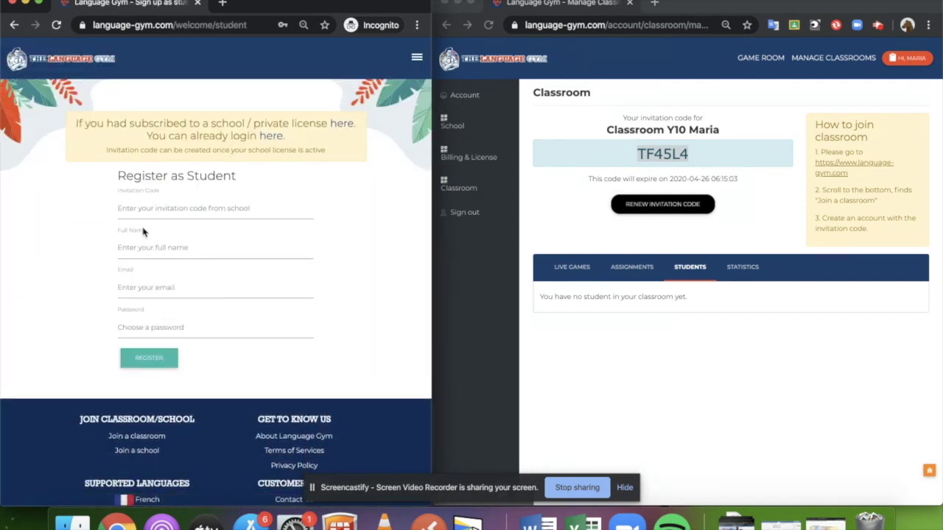
Register the student with the classroom invitation code, the student's name, e-mail and password.
{"action": "left_click", "coordinate": [132, 207]}
{"action": "left_click", "coordinate": [155, 244]}
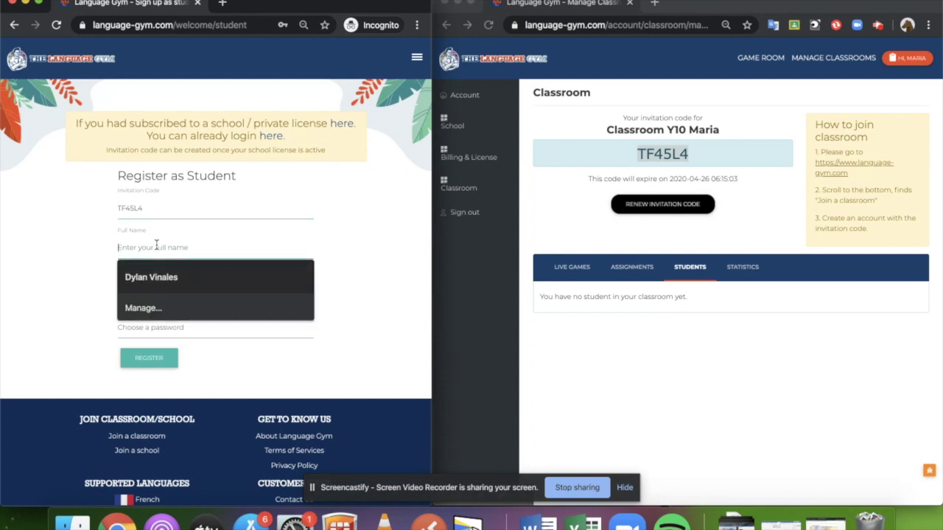
{"action": "type", "text": "Paco"}
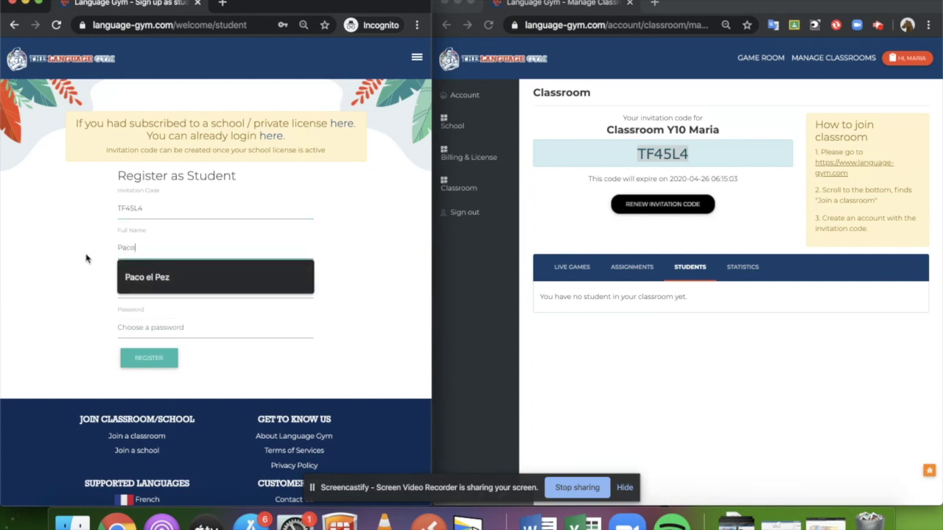
{"action": "left_click", "coordinate": [139, 278]}
{"action": "left_click", "coordinate": [142, 289]}
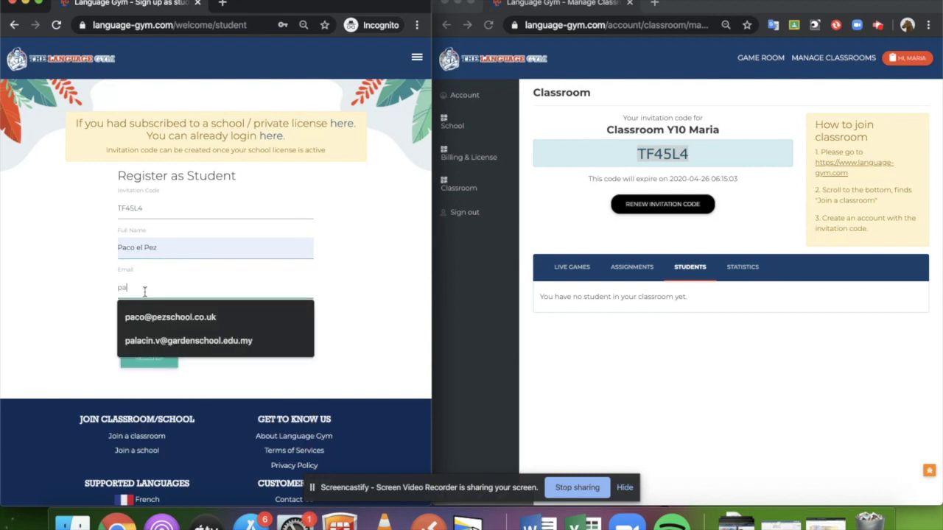
{"action": "left_click", "coordinate": [154, 314]}
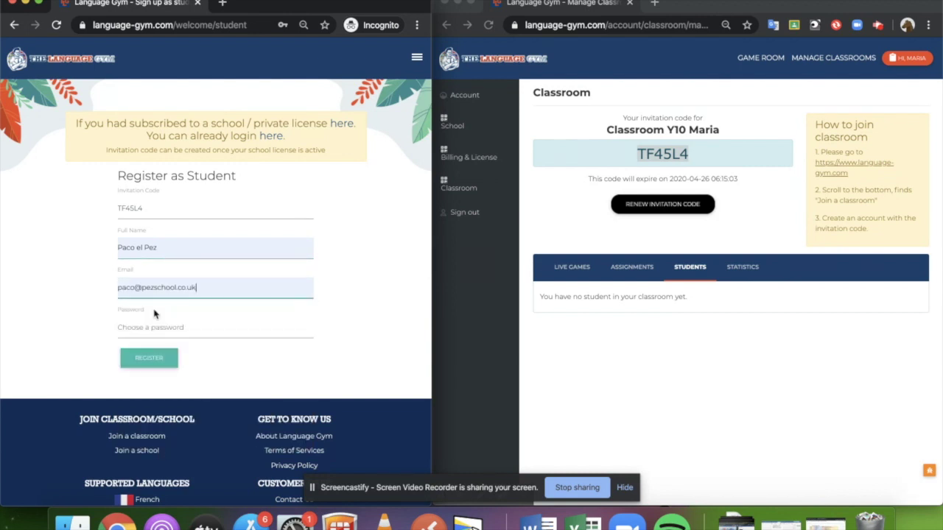
{"action": "left_click", "coordinate": [156, 327]}
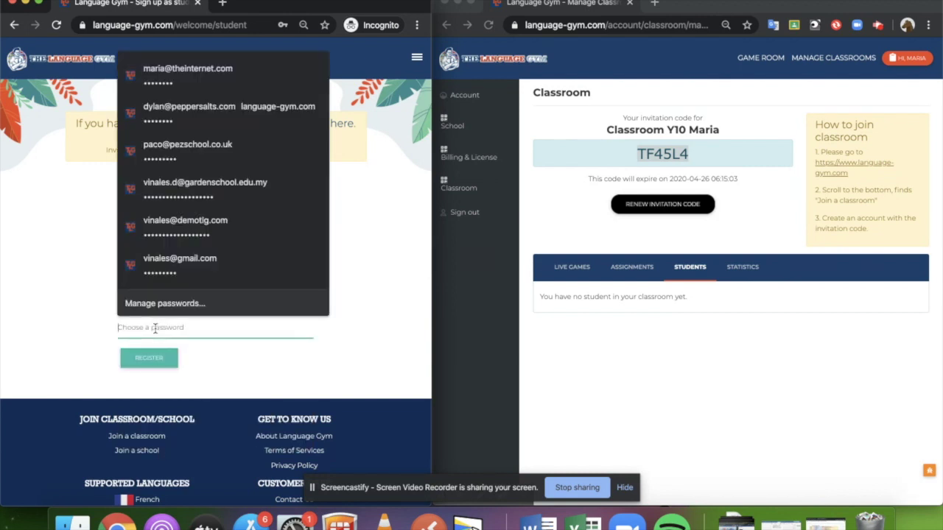
{"action": "type", "text": "p"}
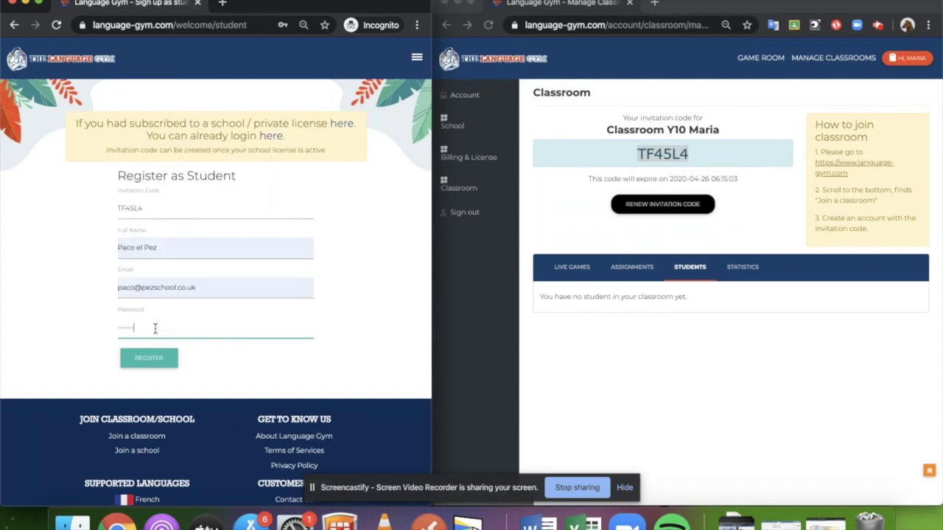
{"action": "left_click", "coordinate": [146, 360]}
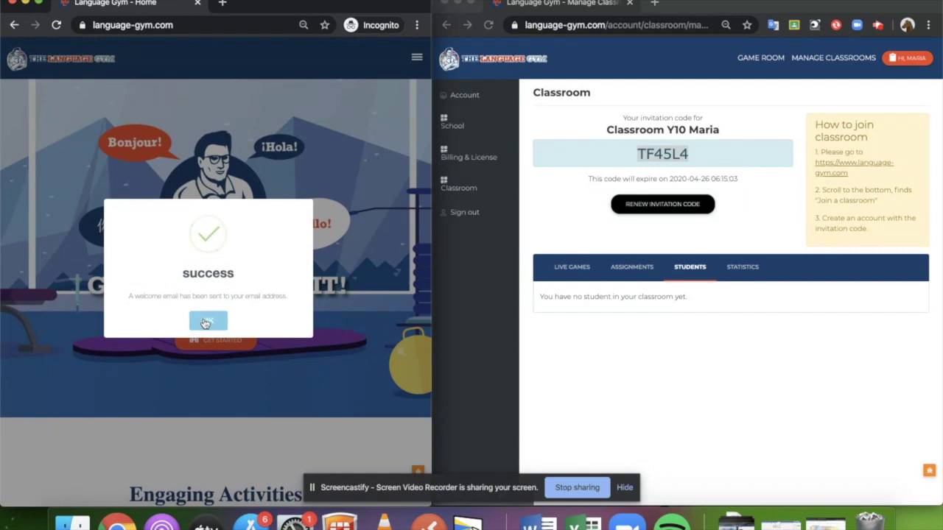
Dismiss the registration message, get started and pick Spanish as the student's language.
{"action": "left_click", "coordinate": [209, 325]}
{"action": "left_click", "coordinate": [236, 344]}
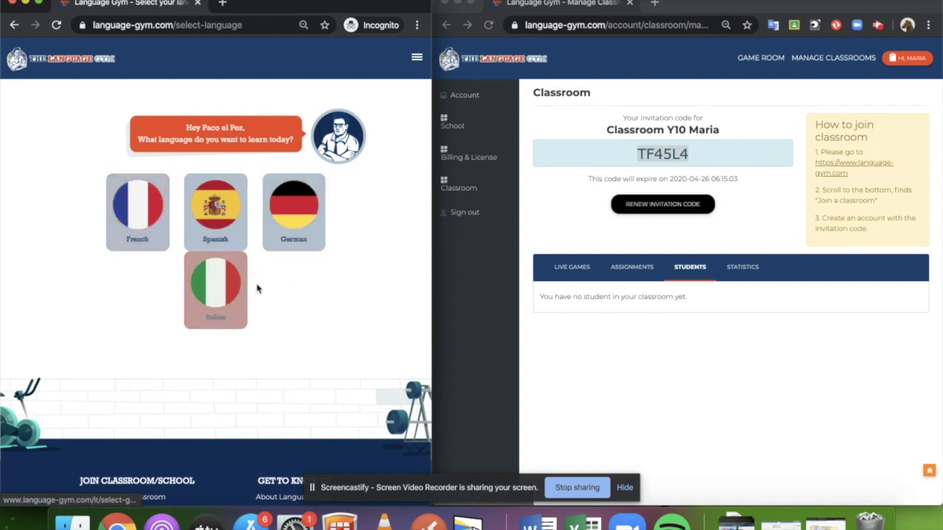
{"action": "left_click", "coordinate": [237, 242]}
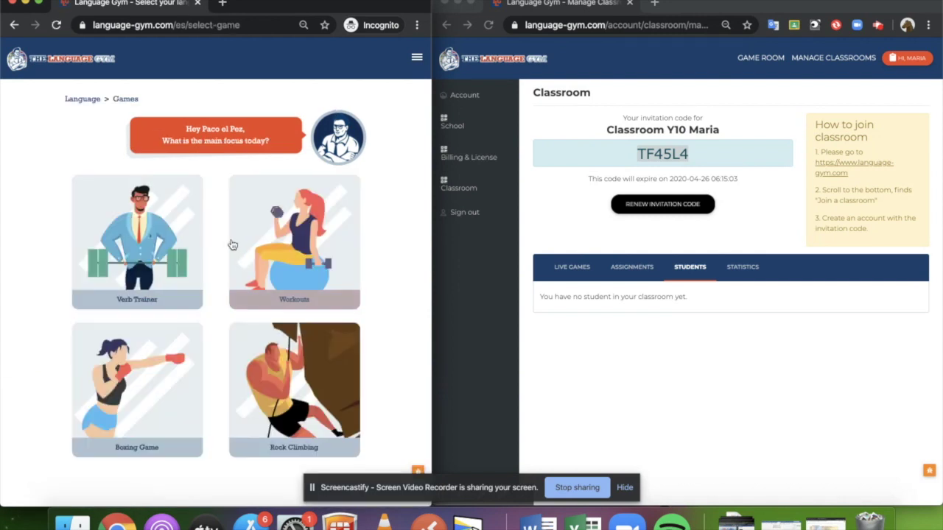
Go to the student's Classes and enter the Y10 Maria classroom.
{"action": "left_click", "coordinate": [417, 60]}
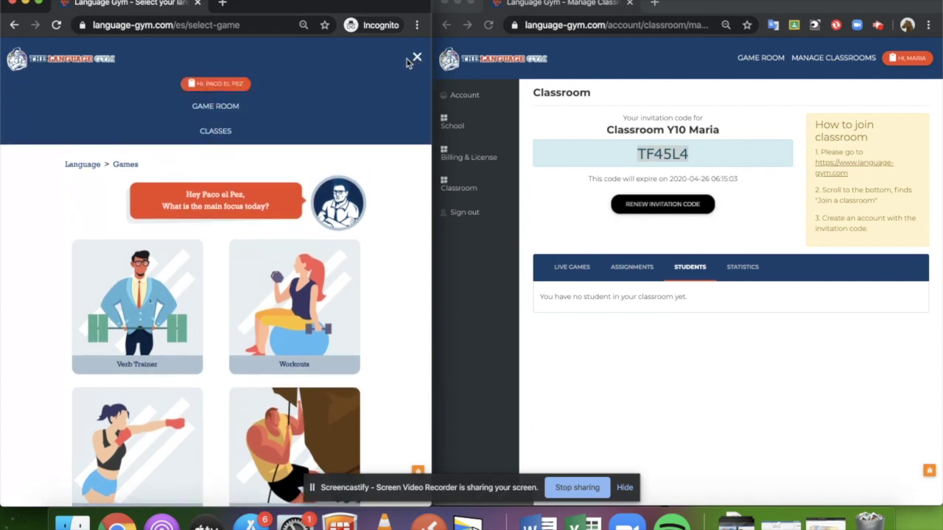
{"action": "left_click", "coordinate": [219, 133]}
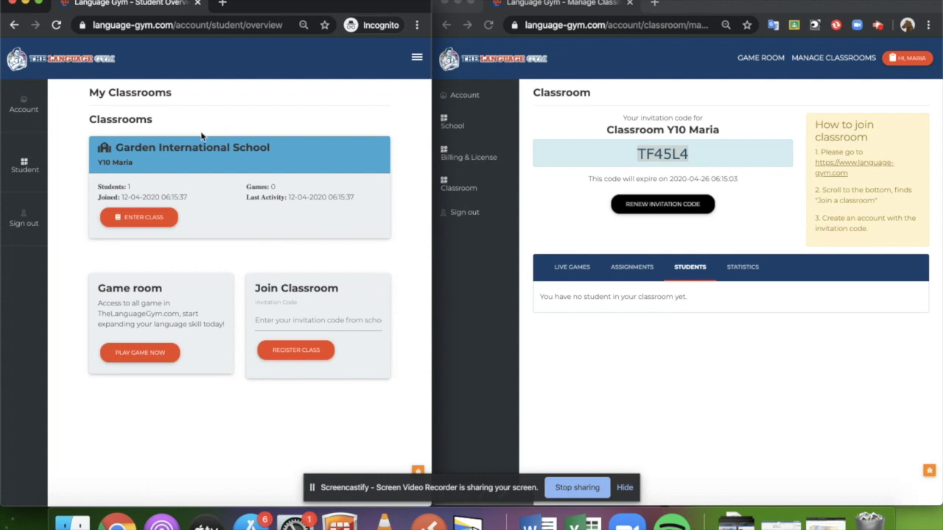
{"action": "left_click", "coordinate": [154, 218]}
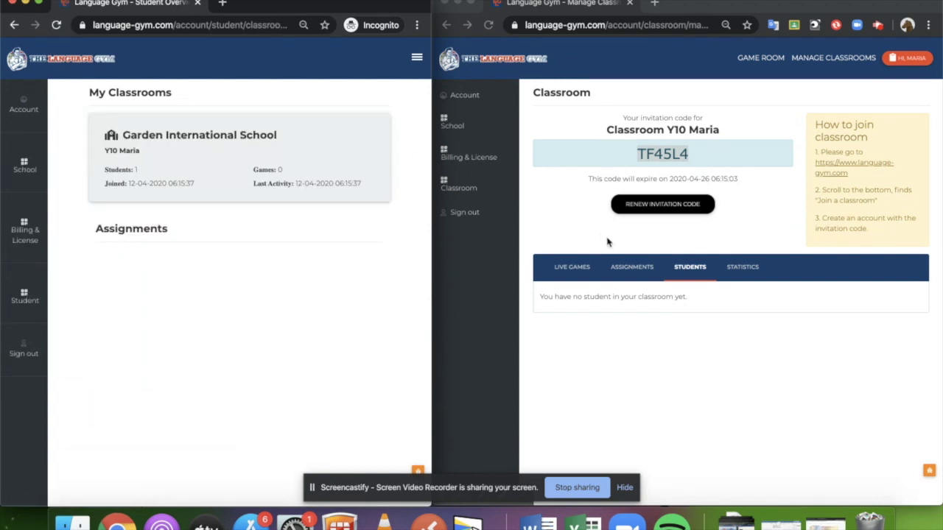
Start a new Workouts assignment on Leisure and lifestyle, Hobbies and Interests - General.
{"action": "left_click", "coordinate": [638, 273]}
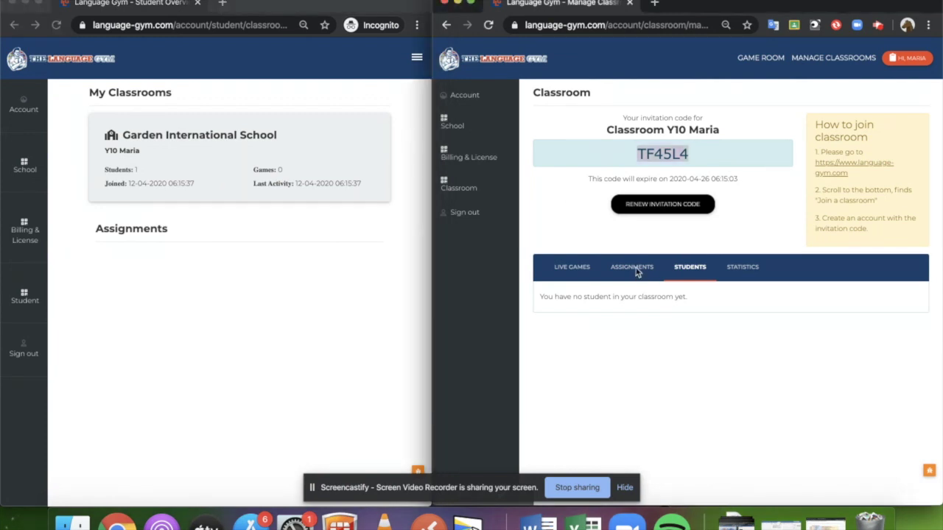
{"action": "left_click", "coordinate": [632, 271]}
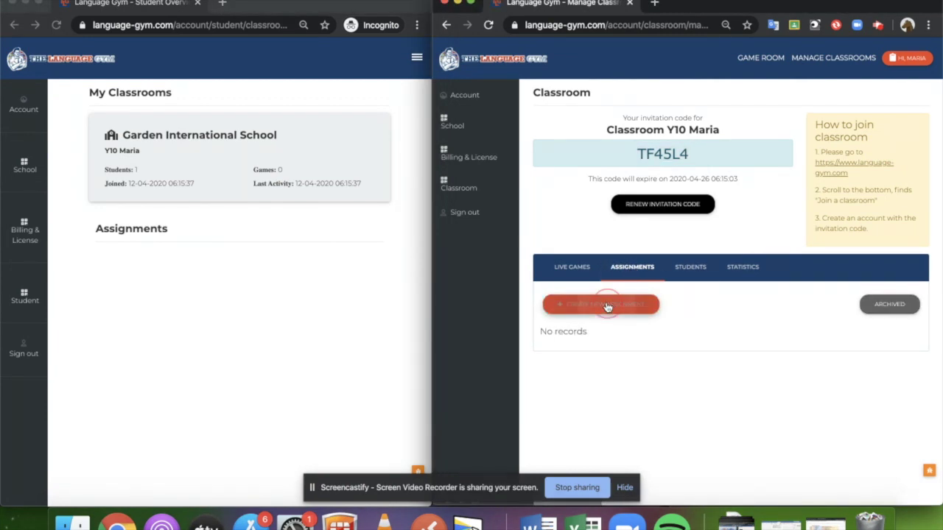
{"action": "left_click", "coordinate": [606, 305]}
{"action": "left_click", "coordinate": [681, 173]}
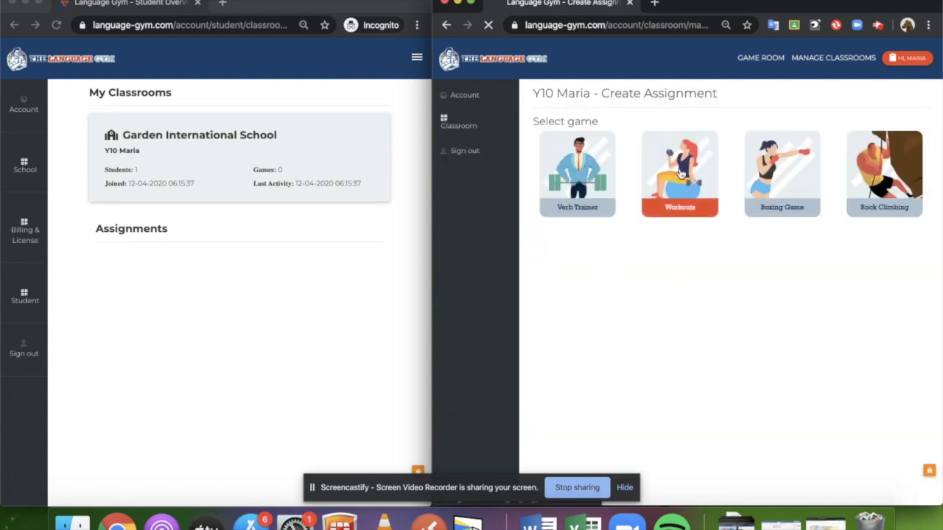
{"action": "left_click", "coordinate": [582, 197]}
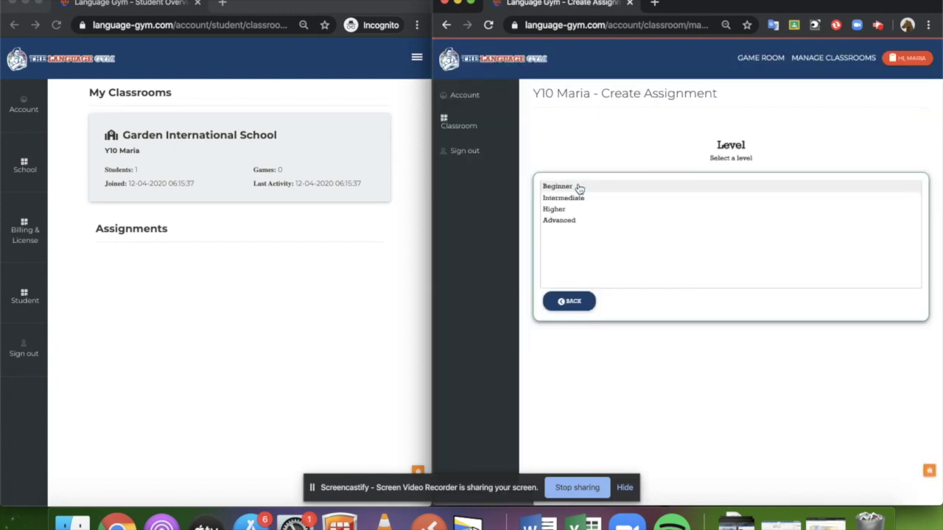
{"action": "left_click", "coordinate": [573, 197]}
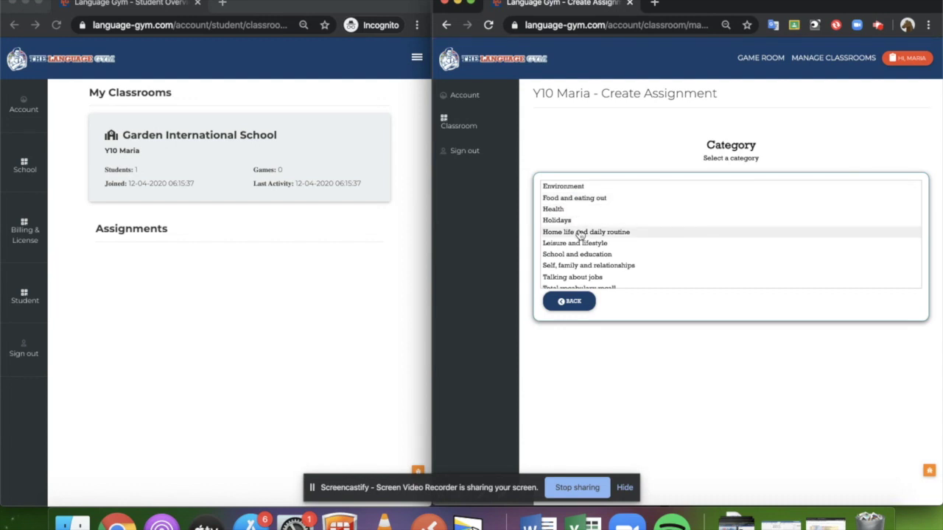
{"action": "left_click", "coordinate": [579, 243]}
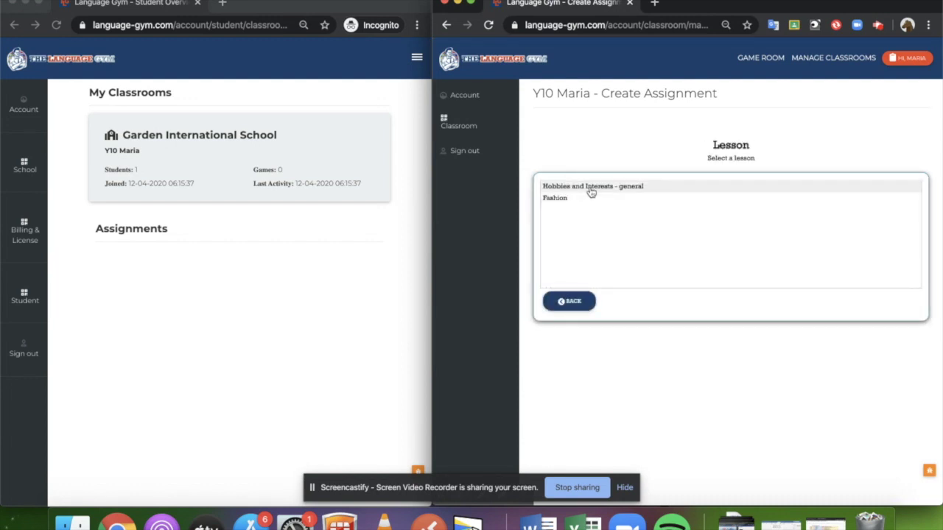
{"action": "left_click", "coordinate": [590, 188]}
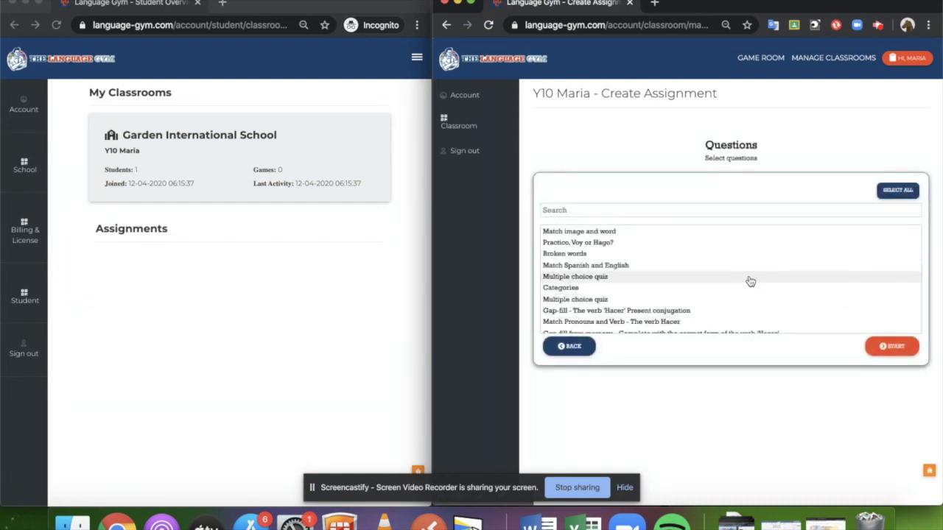
Select all question activities and create the assignment from them.
{"action": "scroll", "coordinate": [749, 280], "scroll_direction": "down", "scroll_amount": 2}
{"action": "scroll", "coordinate": [749, 281], "scroll_direction": "down", "scroll_amount": 1}
{"action": "scroll", "coordinate": [747, 280], "scroll_direction": "up", "scroll_amount": 1}
{"action": "left_click", "coordinate": [747, 280]}
{"action": "left_click", "coordinate": [744, 303]}
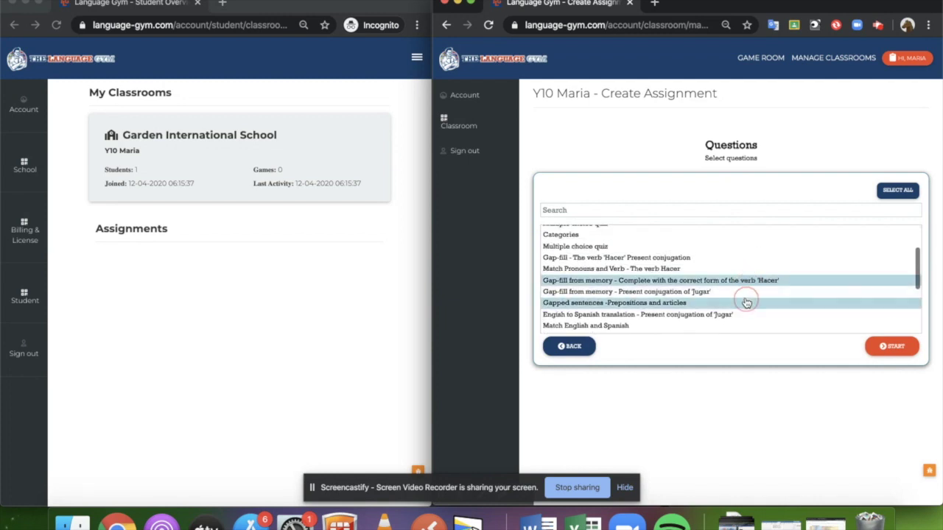
{"action": "left_click", "coordinate": [746, 315]}
{"action": "left_click", "coordinate": [712, 268]}
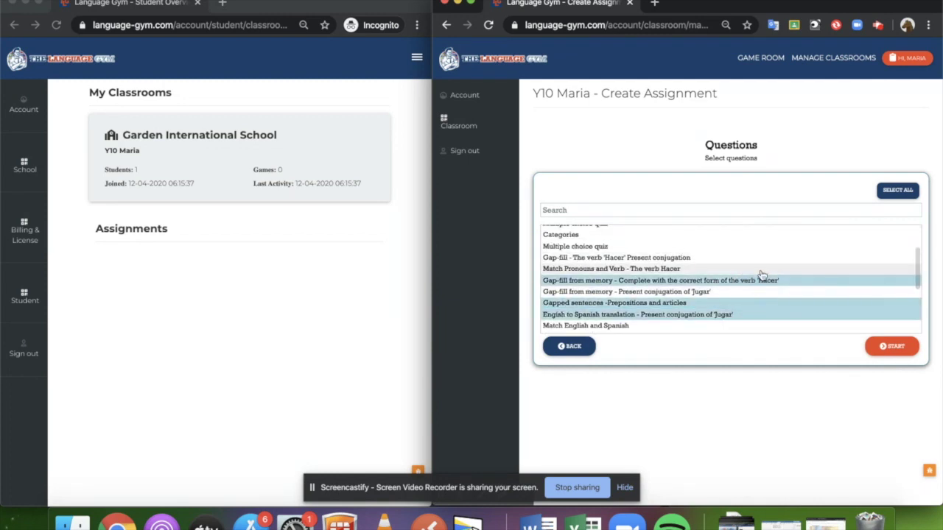
{"action": "left_click", "coordinate": [760, 280]}
{"action": "scroll", "coordinate": [759, 275], "scroll_direction": "up", "scroll_amount": 2}
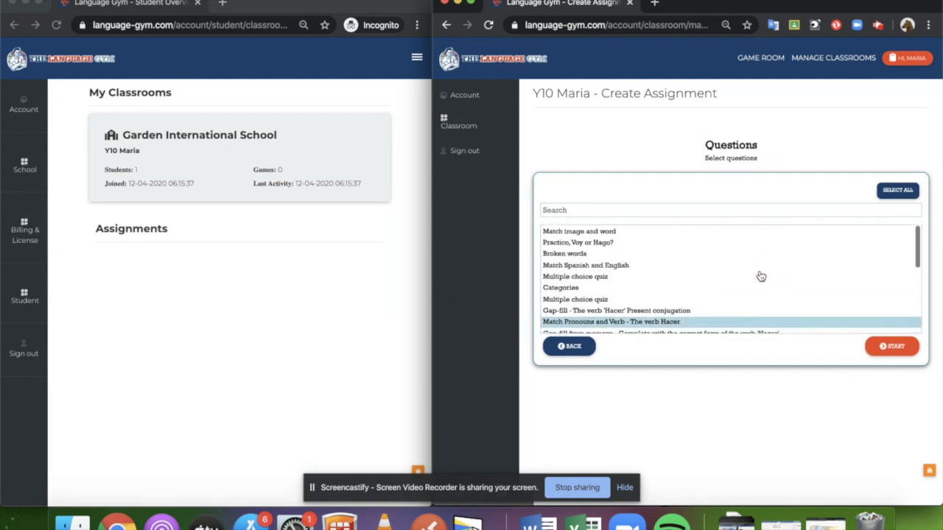
{"action": "left_click", "coordinate": [900, 193]}
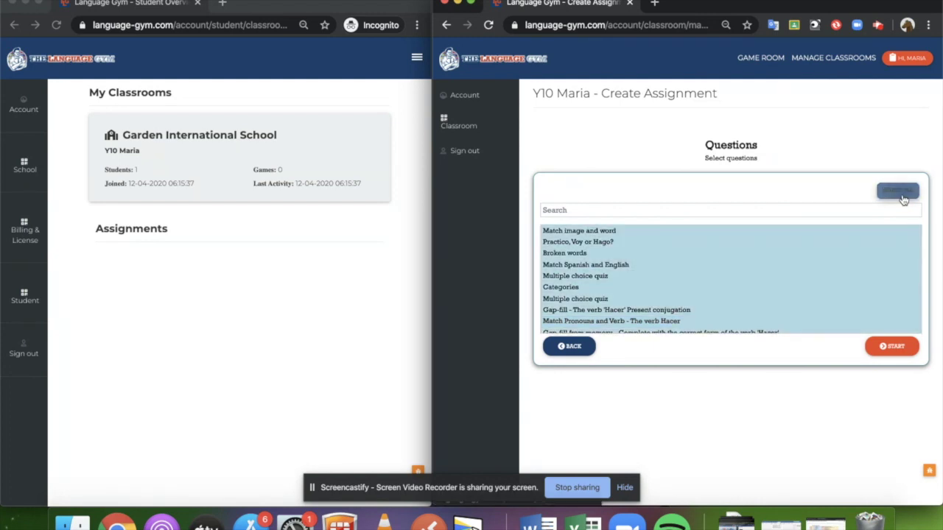
{"action": "left_click", "coordinate": [895, 351]}
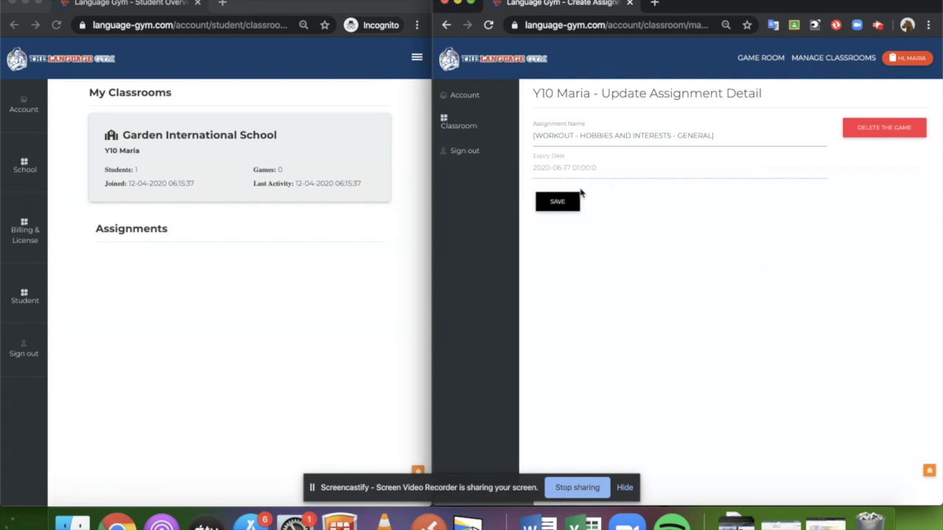
Save the assignment and reload the student's page so it appears with a Play option.
{"action": "left_click", "coordinate": [571, 199]}
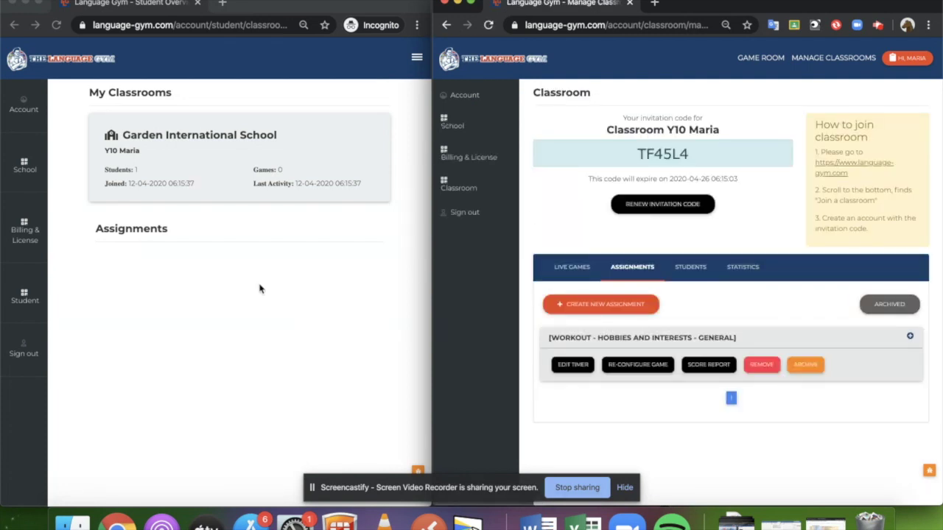
{"action": "left_click", "coordinate": [261, 289]}
{"action": "key", "text": "super+r"}
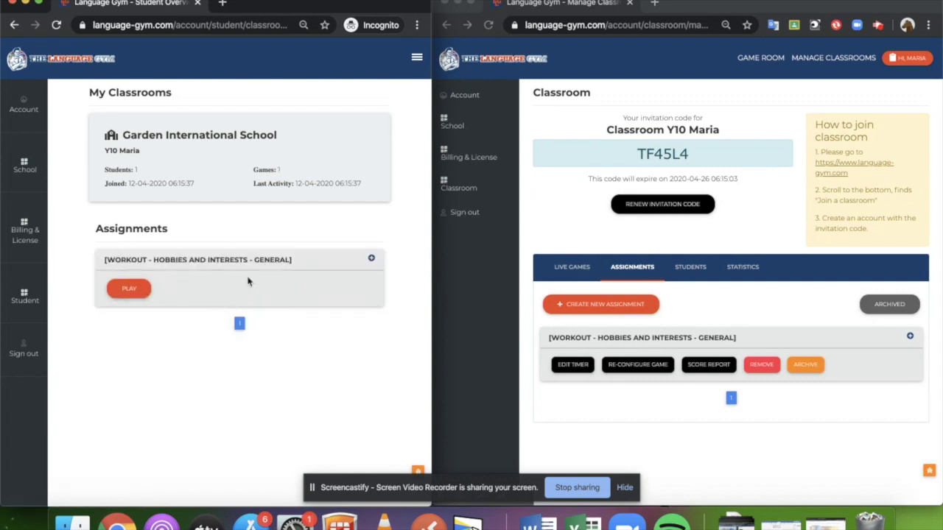
{"action": "left_click", "coordinate": [577, 271]}
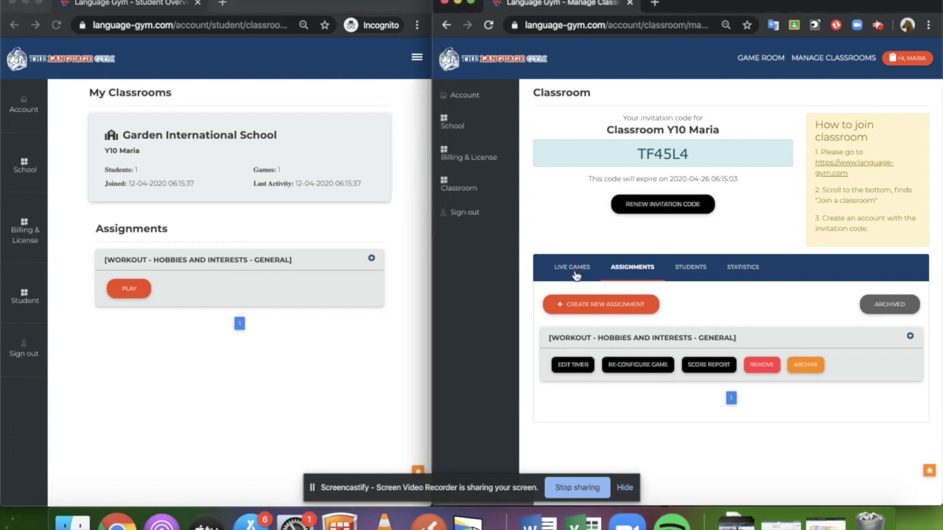
Set up a new live Boxing Game at Advanced level on Environment - Climate Change.
{"action": "left_click", "coordinate": [571, 271]}
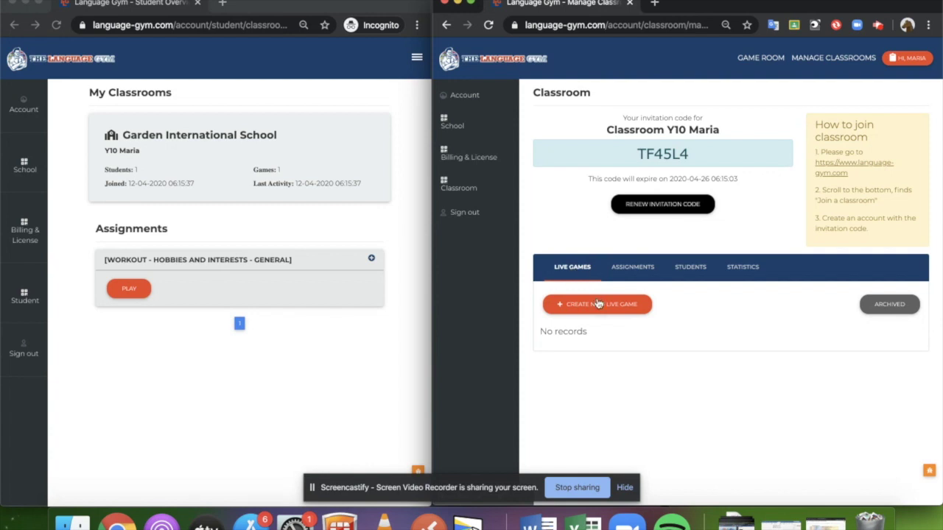
{"action": "left_click", "coordinate": [599, 304]}
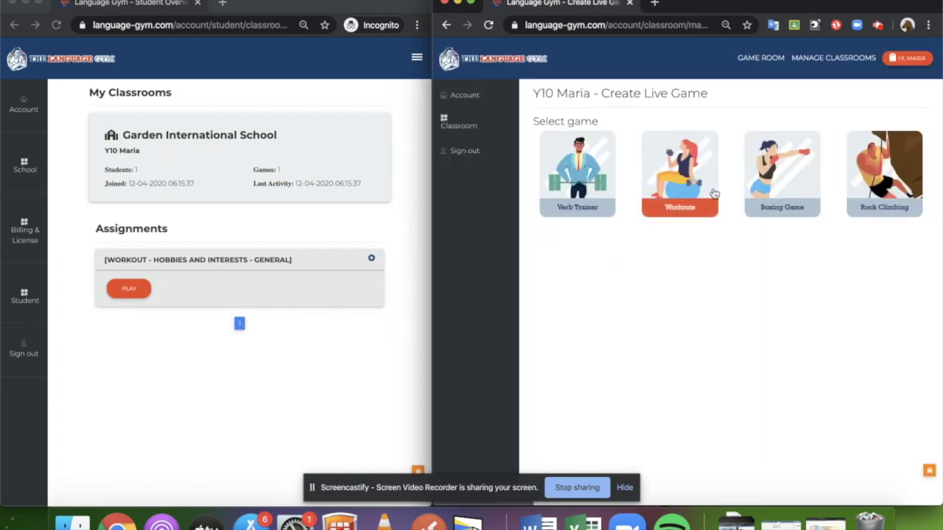
{"action": "left_click", "coordinate": [788, 184]}
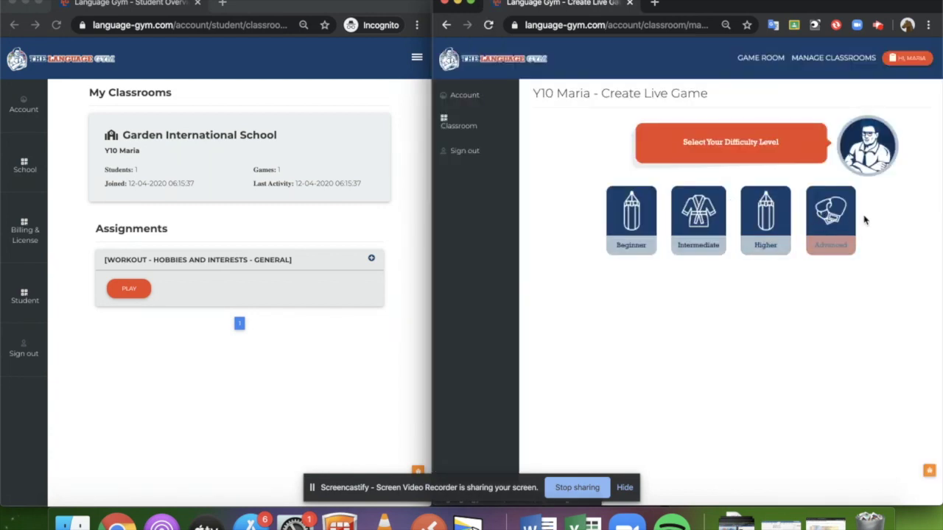
{"action": "left_click", "coordinate": [831, 217]}
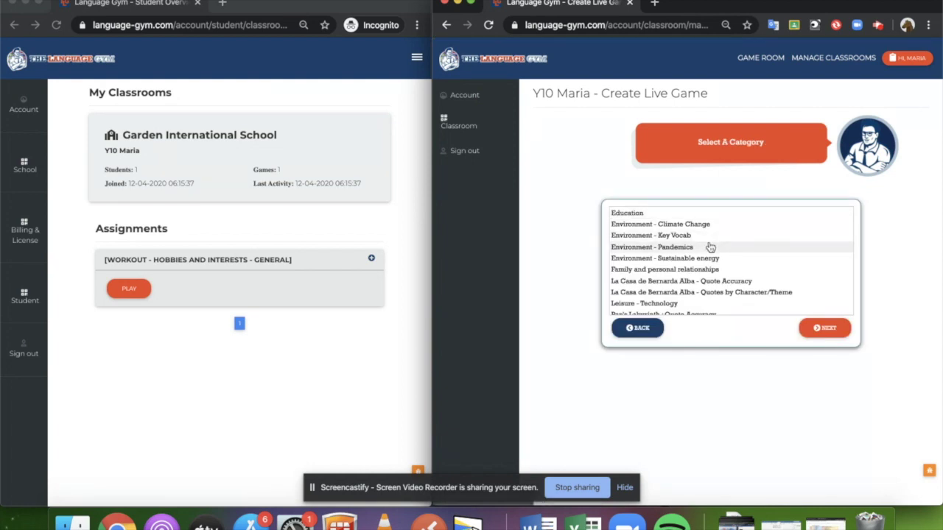
{"action": "left_click", "coordinate": [689, 225]}
{"action": "left_click", "coordinate": [836, 329]}
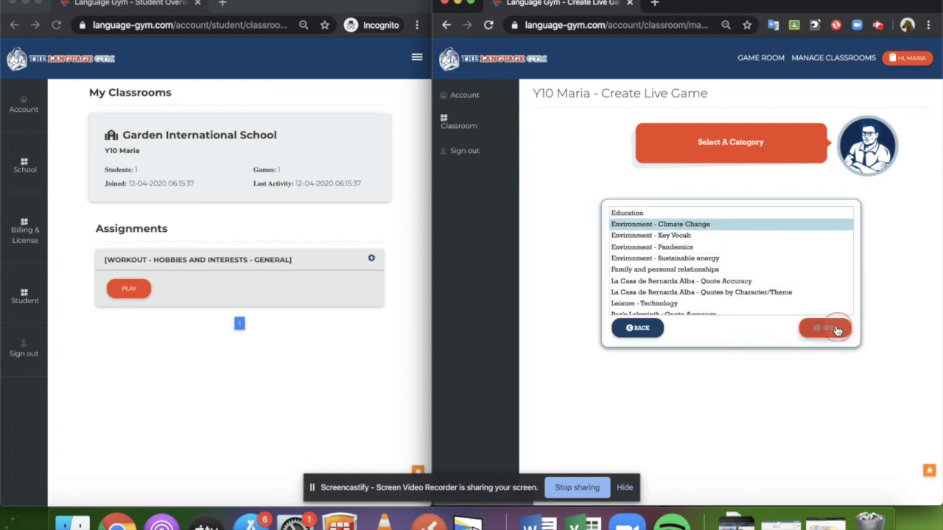
Set the live game duration to 3 minutes and save it.
{"action": "left_click", "coordinate": [560, 173]}
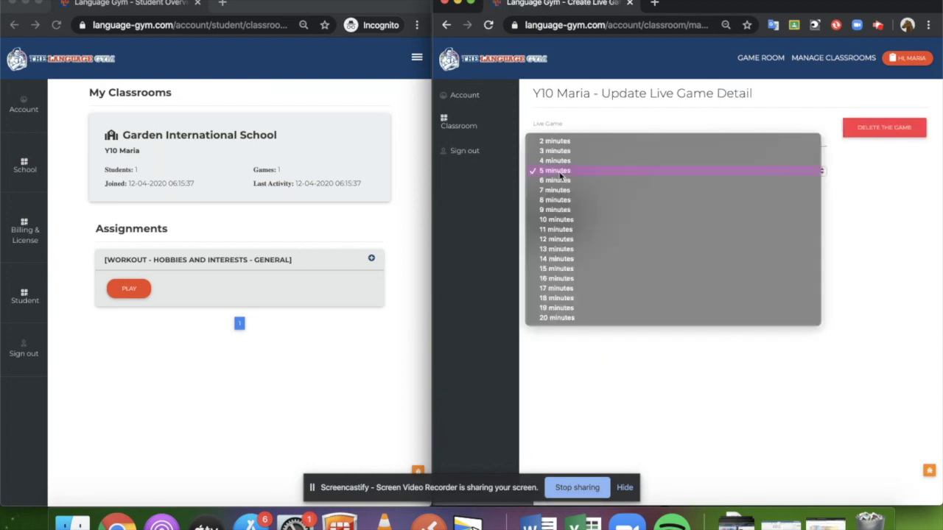
{"action": "left_click", "coordinate": [560, 156]}
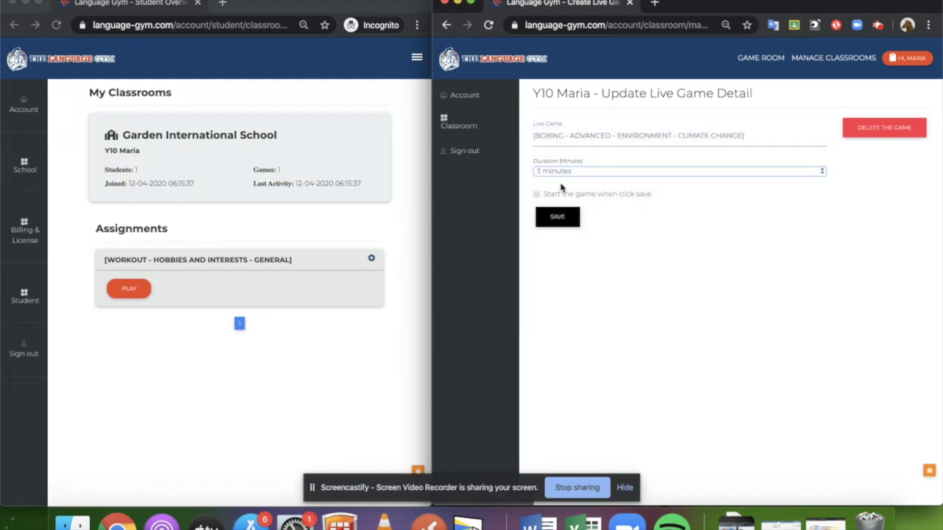
{"action": "left_click", "coordinate": [561, 177]}
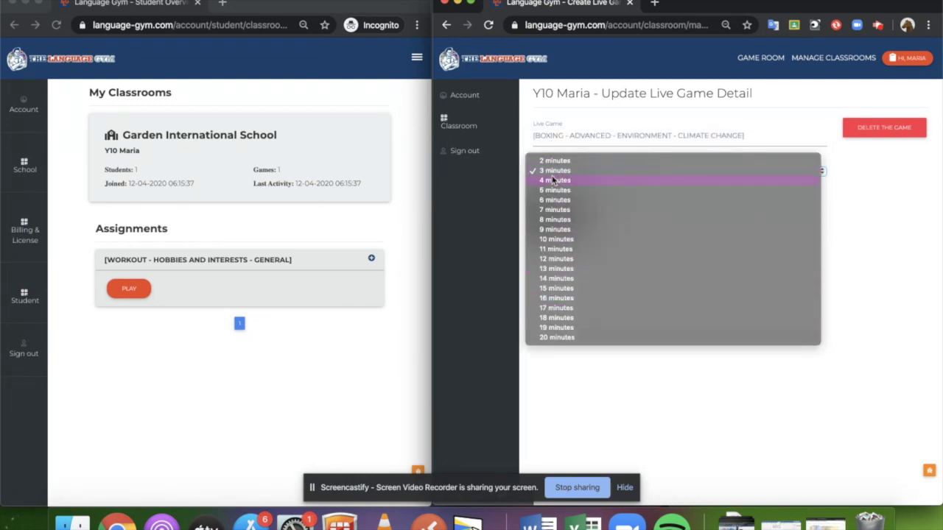
{"action": "left_click", "coordinate": [555, 172]}
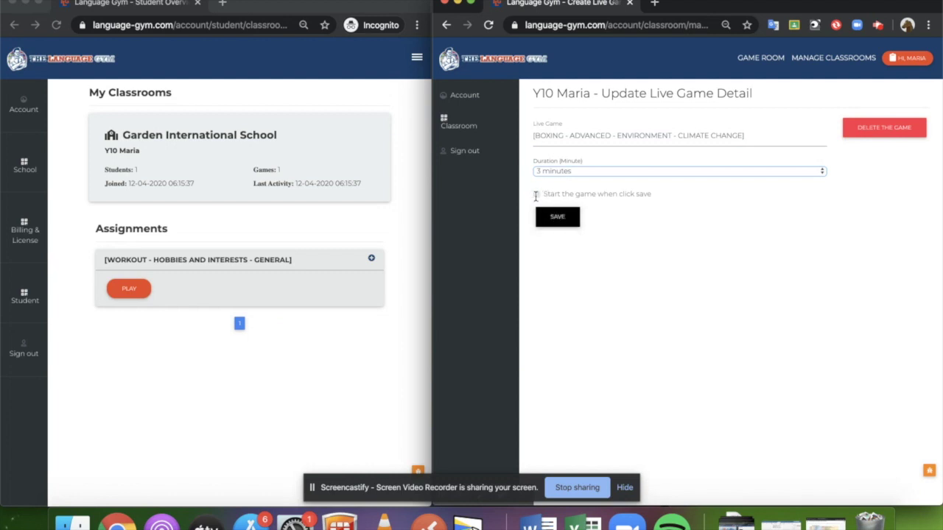
{"action": "left_click", "coordinate": [557, 221]}
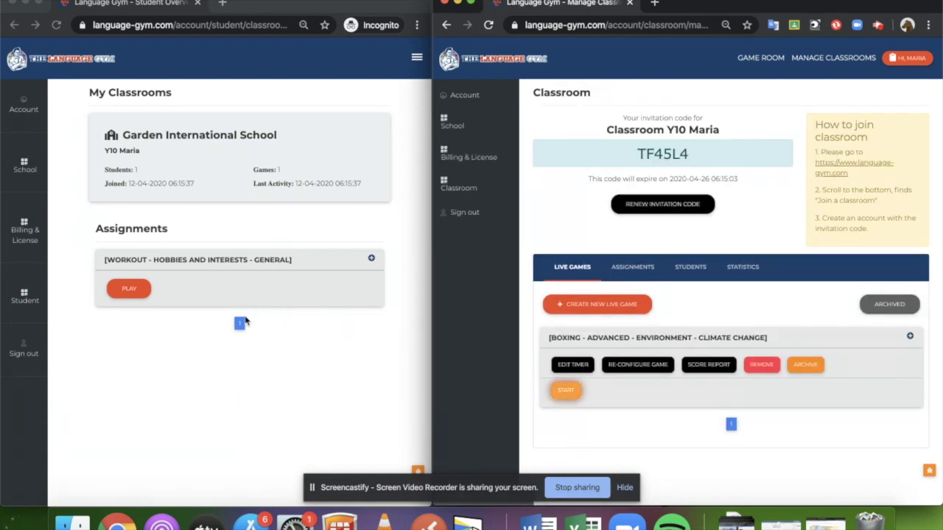
As the student, reopen Classes and enter the Garden International School Y10 Maria class.
{"action": "left_click", "coordinate": [415, 66]}
{"action": "left_click", "coordinate": [415, 65]}
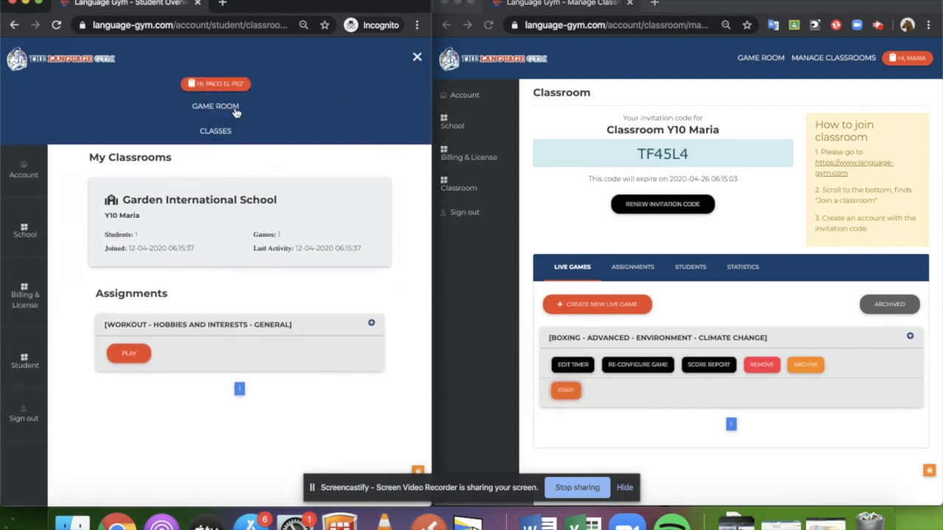
{"action": "left_click", "coordinate": [215, 131]}
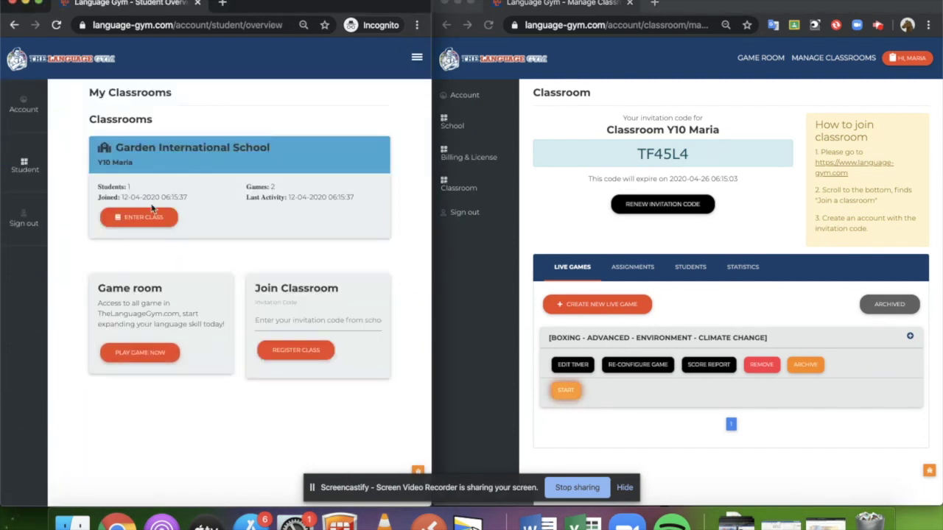
{"action": "left_click", "coordinate": [146, 218]}
{"action": "scroll", "coordinate": [162, 262], "scroll_direction": "down", "scroll_amount": 1}
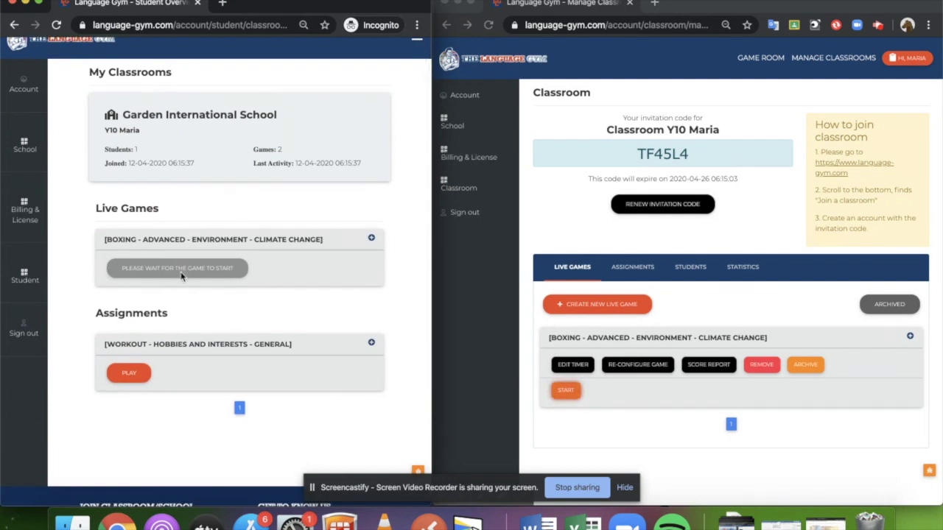
Start the Boxing live game as teacher, then join it as the student.
{"action": "left_click", "coordinate": [565, 395]}
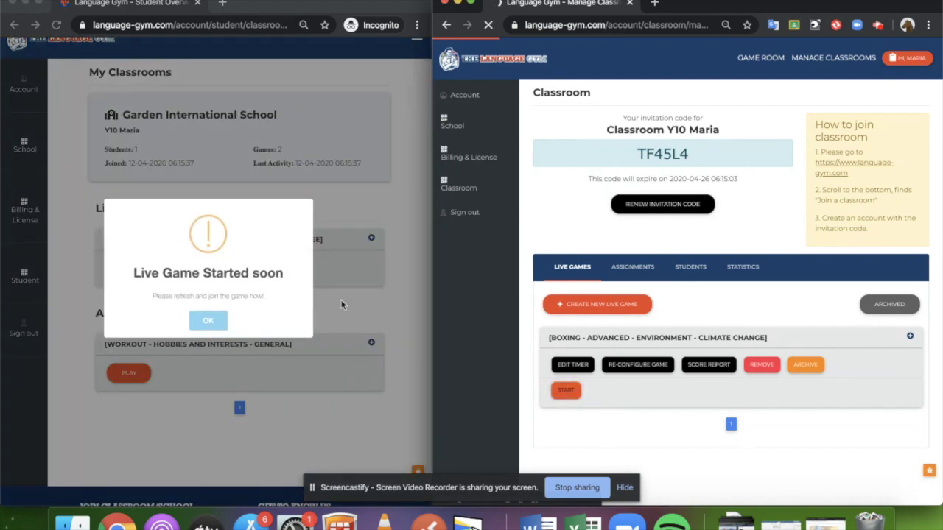
{"action": "left_click", "coordinate": [210, 322]}
{"action": "left_click", "coordinate": [134, 269]}
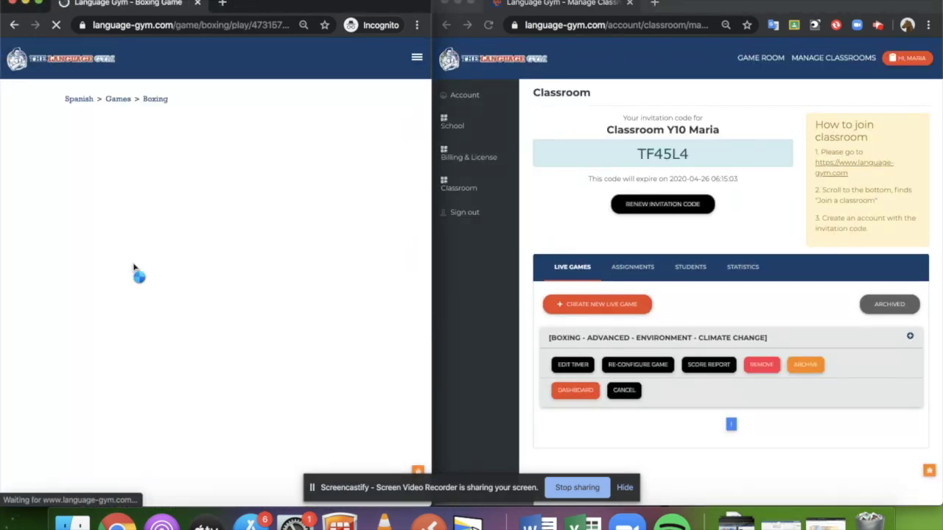
Start the Boxing round, widen the game window, and answer 'Human beings' and 'Glaciers are melting' correctly.
{"action": "key", "text": "XF86AudioLowerVolume"}
{"action": "key", "text": "XF86AudioLowerVolume"}
{"action": "key", "text": "XF86AudioLowerVolume"}
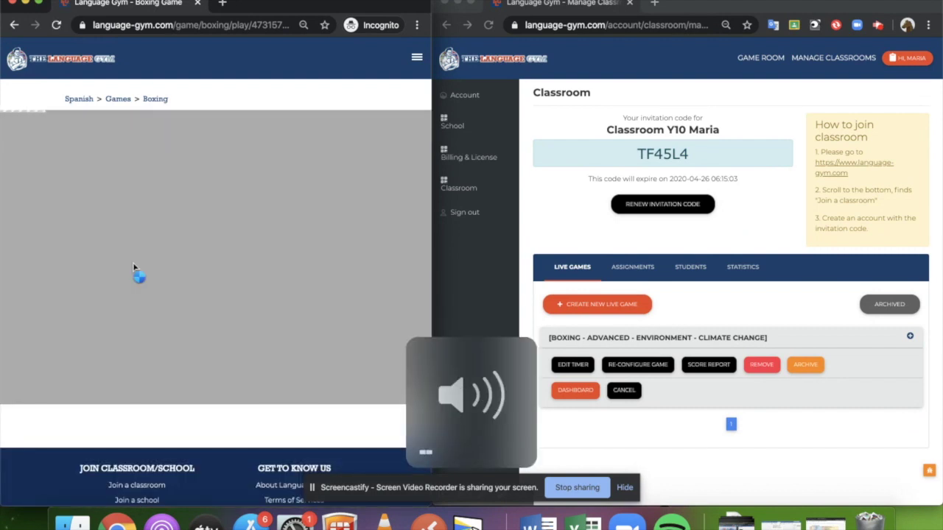
{"action": "left_click", "coordinate": [277, 303]}
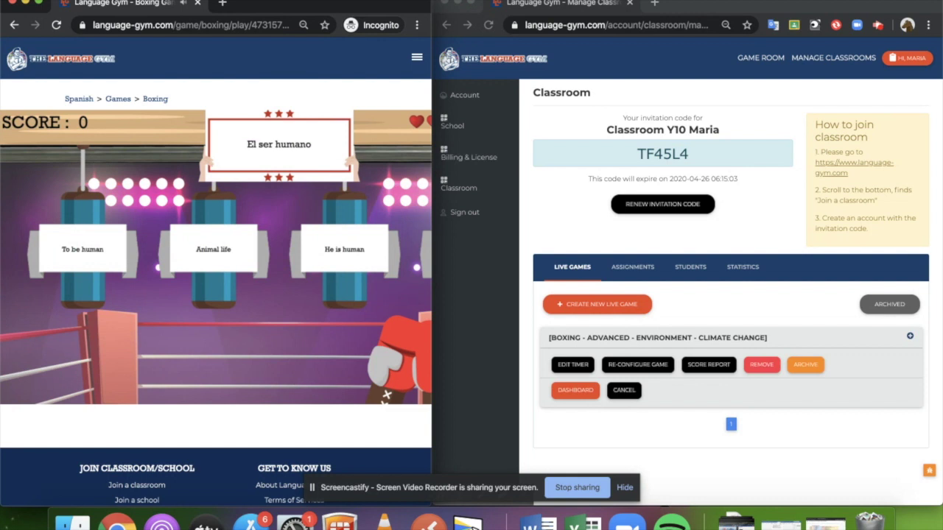
{"action": "left_click_drag", "start_coordinate": [431, 295], "coordinate": [522, 294]}
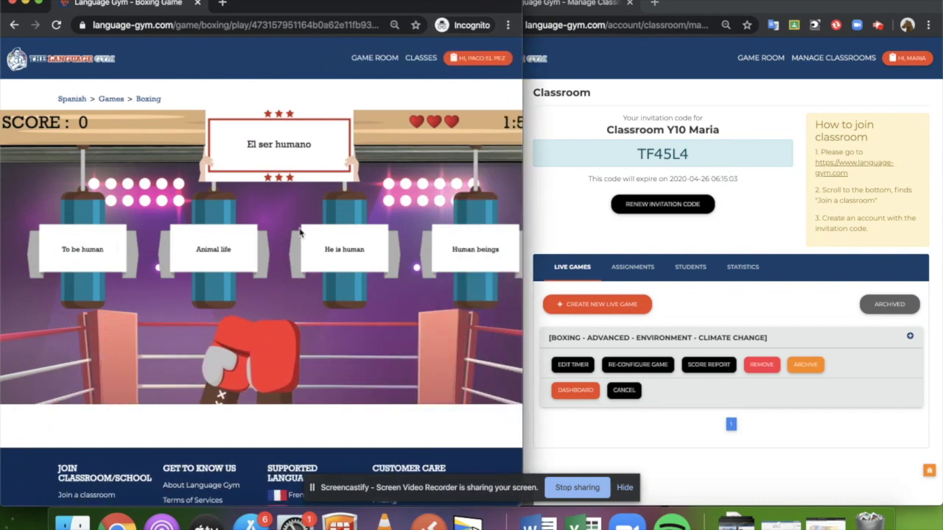
{"action": "left_click", "coordinate": [465, 239]}
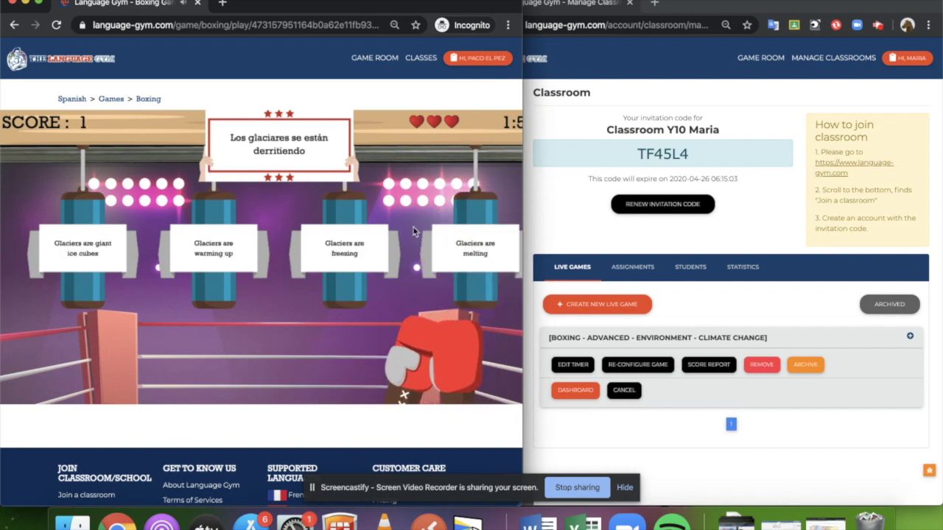
{"action": "left_click", "coordinate": [476, 245]}
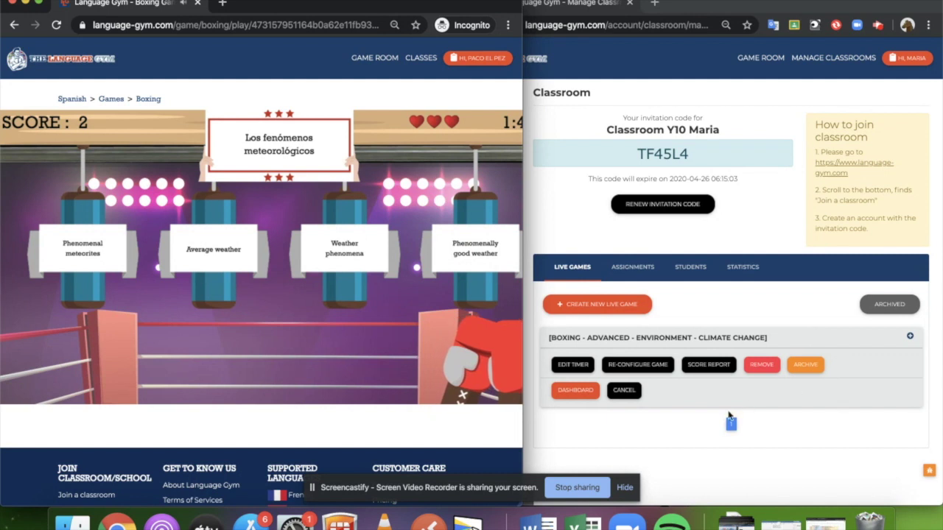
{"action": "left_click", "coordinate": [681, 438]}
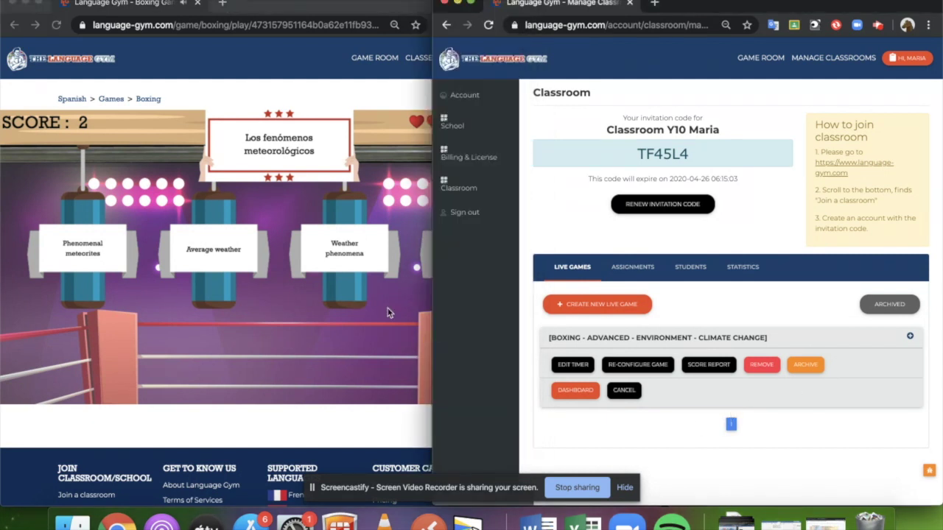
Open the live leaderboard, then punch answers like 'Weather phenomena', 'The sea level rises', 'Acidification of the oceans'.
{"action": "left_click", "coordinate": [582, 393]}
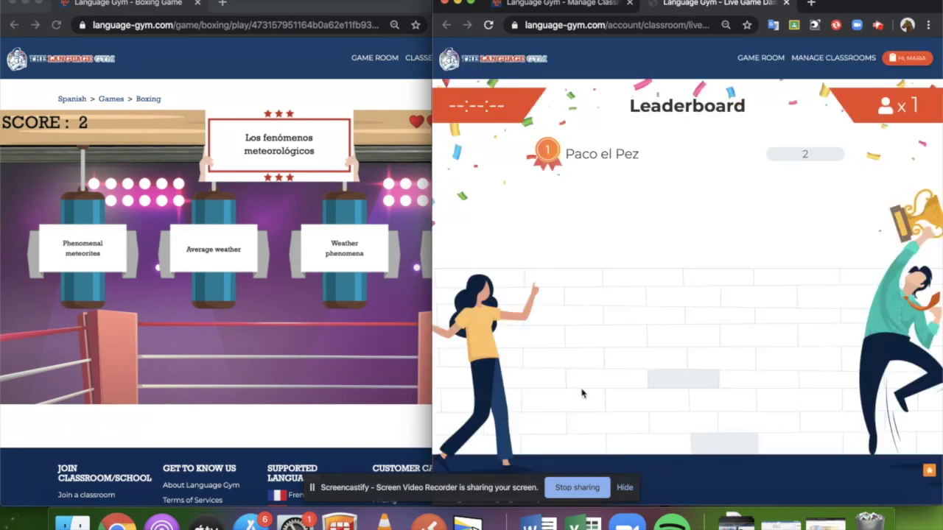
{"action": "left_click", "coordinate": [349, 203]}
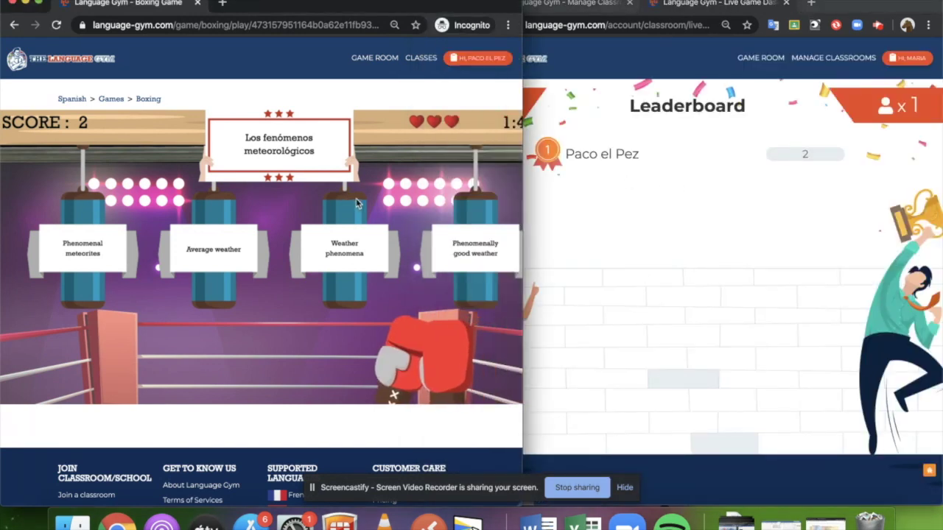
{"action": "left_click", "coordinate": [344, 250]}
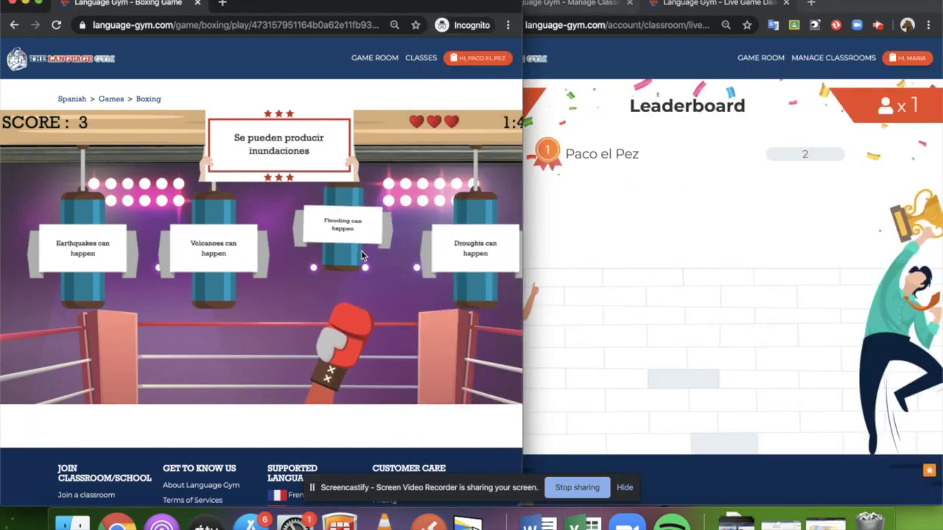
{"action": "left_click", "coordinate": [322, 255]}
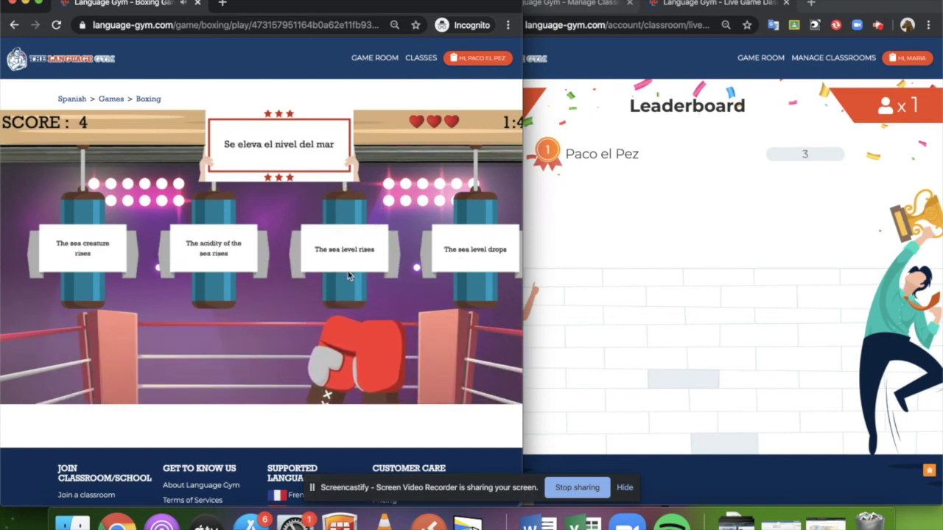
{"action": "left_click", "coordinate": [83, 266]}
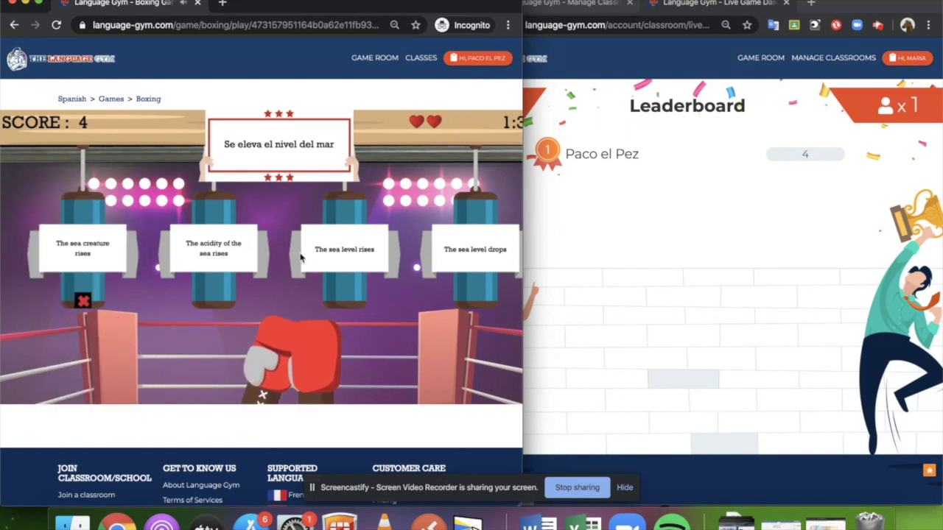
{"action": "left_click", "coordinate": [339, 264]}
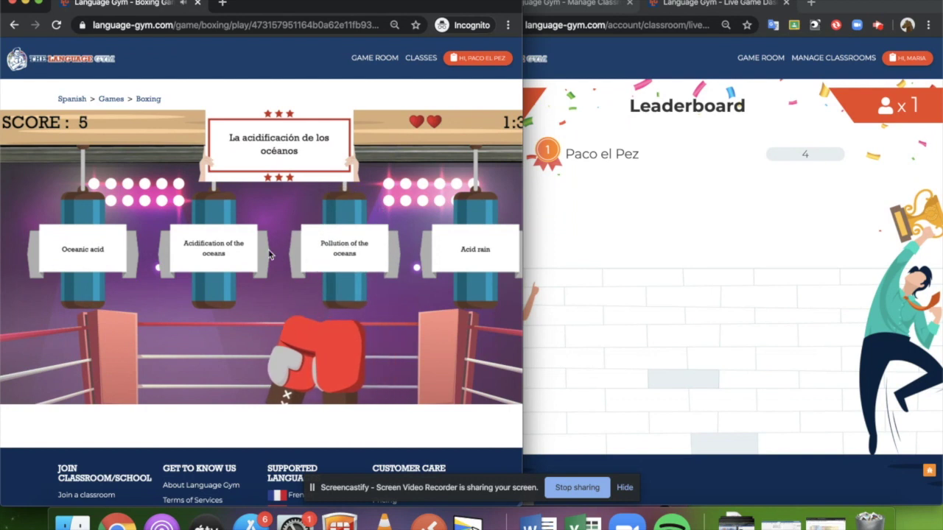
{"action": "left_click", "coordinate": [213, 251]}
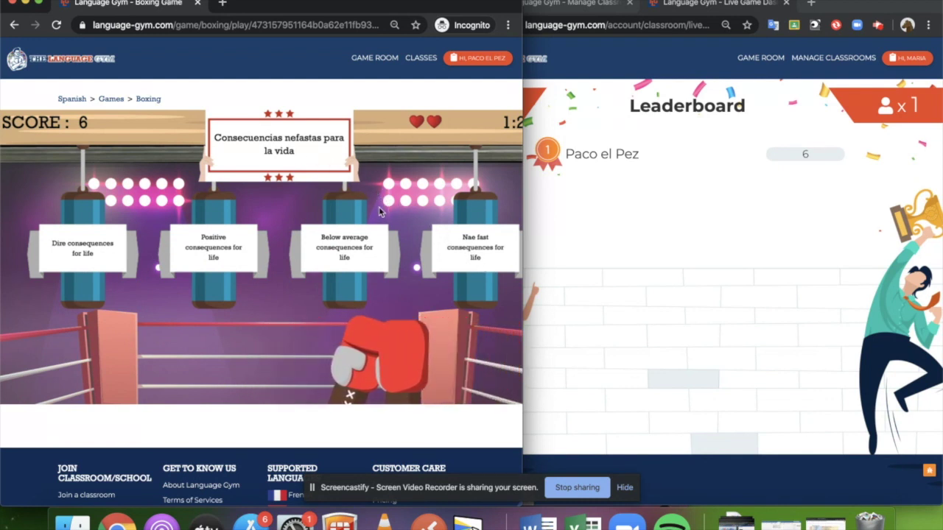
Answer 'Dire consequences for life' and 'The temperature of the planet', confirm 8 points, return to Manage Classrooms.
{"action": "left_click", "coordinate": [69, 258]}
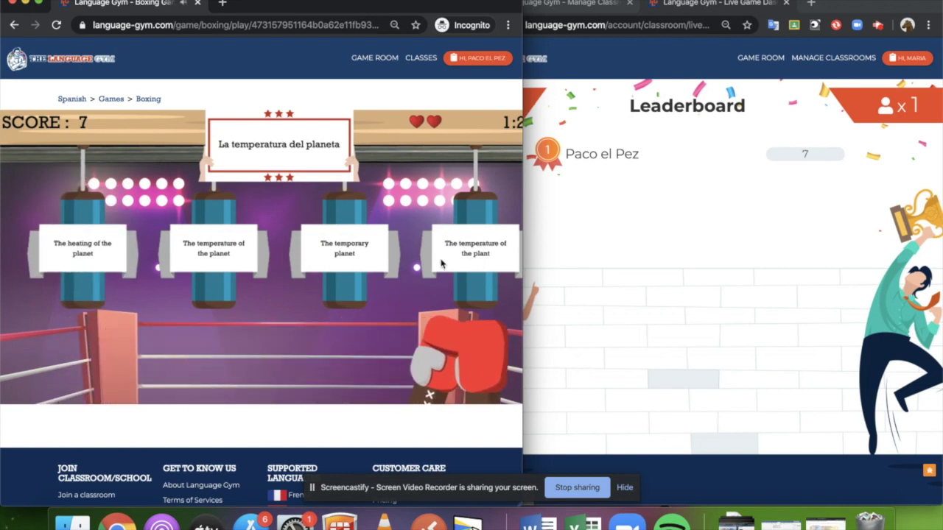
{"action": "left_click", "coordinate": [221, 254]}
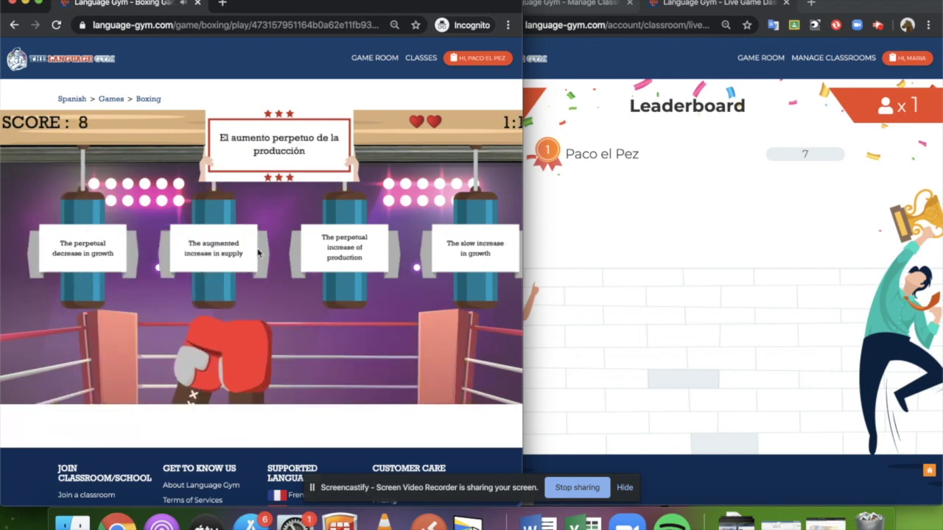
{"action": "left_click", "coordinate": [679, 237]}
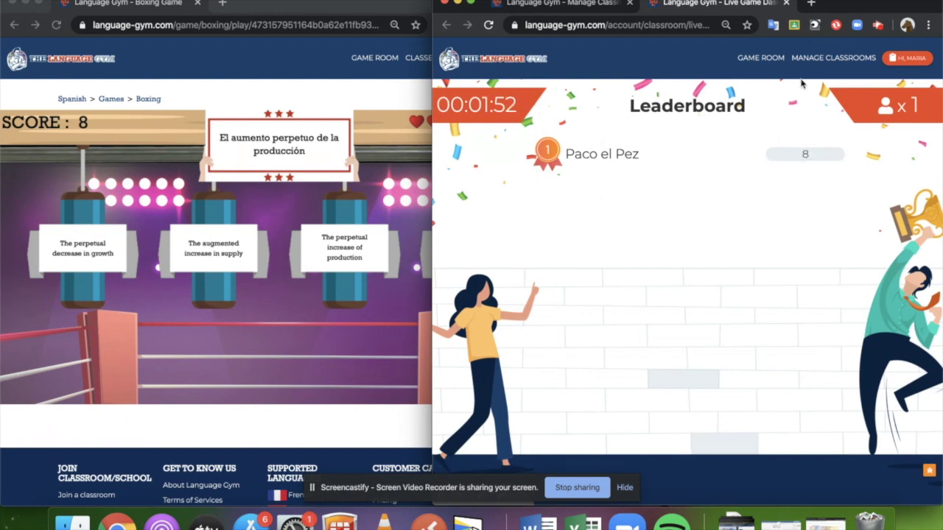
{"action": "left_click", "coordinate": [809, 65]}
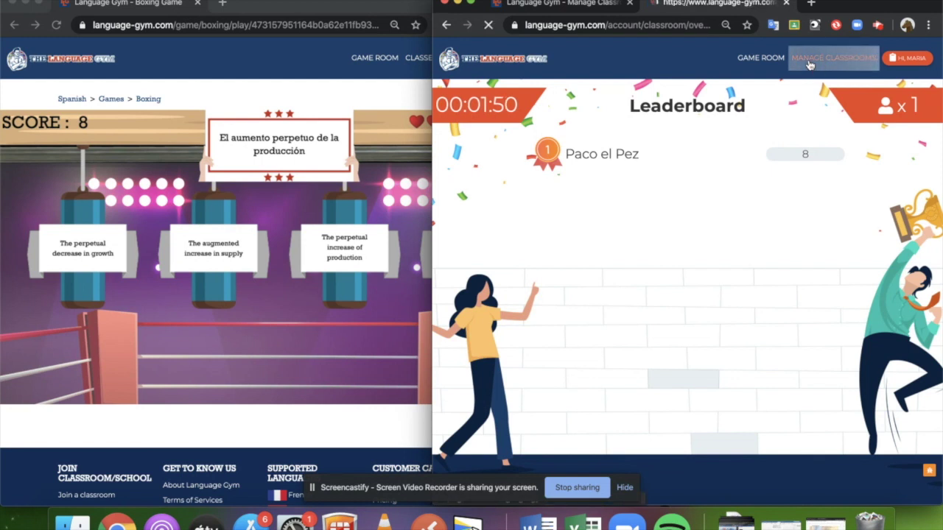
Create a new Y9 French classroom, named with the year group and the teacher's first name.
{"action": "left_click", "coordinate": [567, 280]}
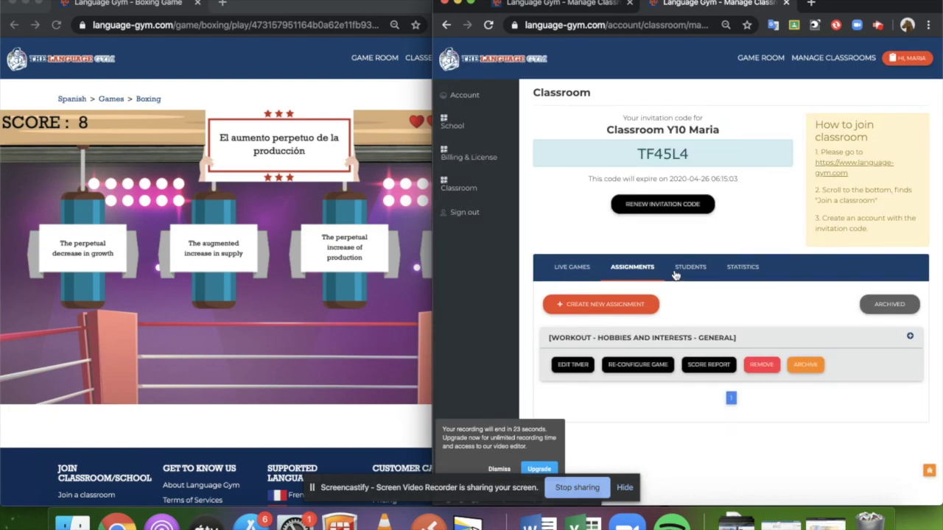
{"action": "left_click", "coordinate": [818, 59]}
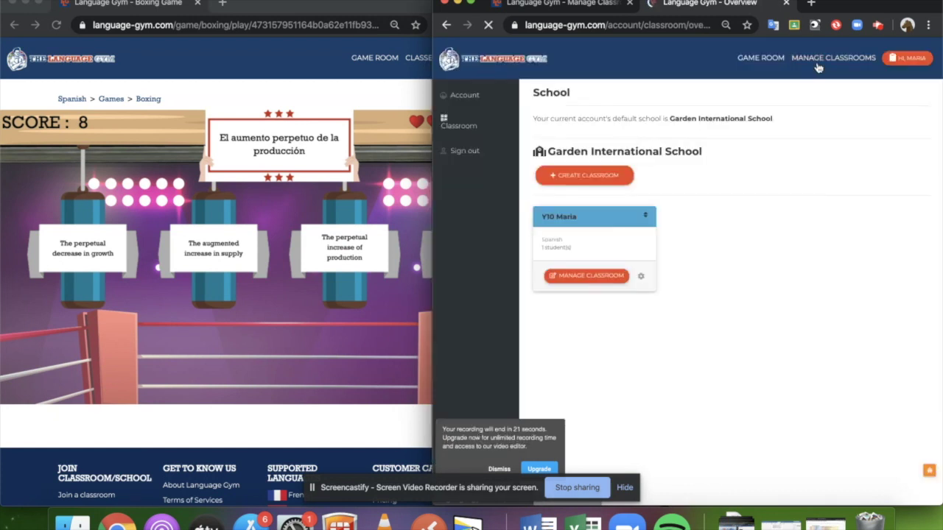
{"action": "left_click", "coordinate": [577, 178]}
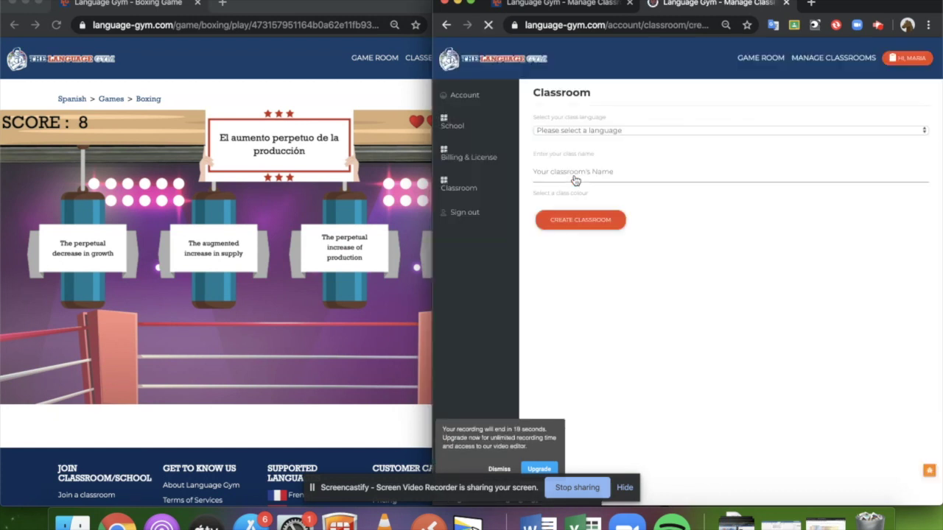
{"action": "left_click", "coordinate": [573, 172]}
{"action": "type", "text": "Y9 Maira"}
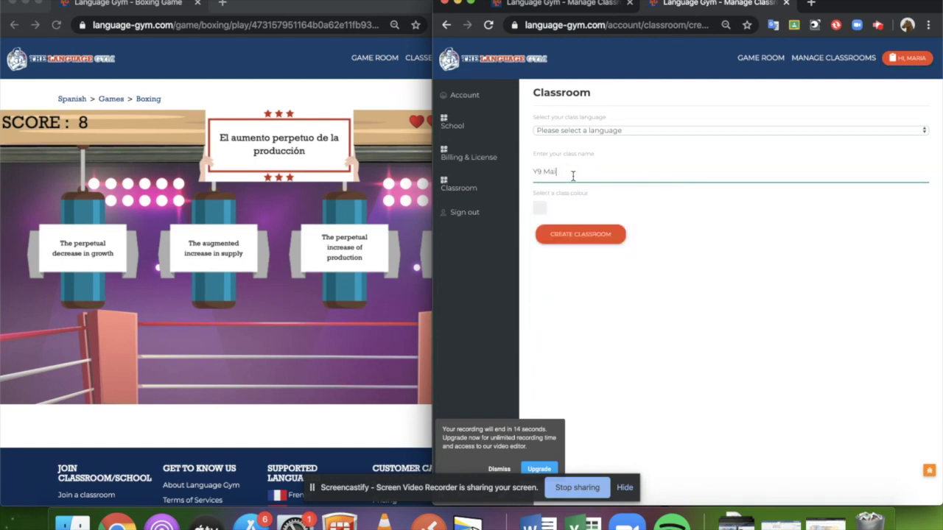
{"action": "left_click", "coordinate": [597, 137]}
{"action": "left_click", "coordinate": [596, 141]}
{"action": "left_click", "coordinate": [563, 236]}
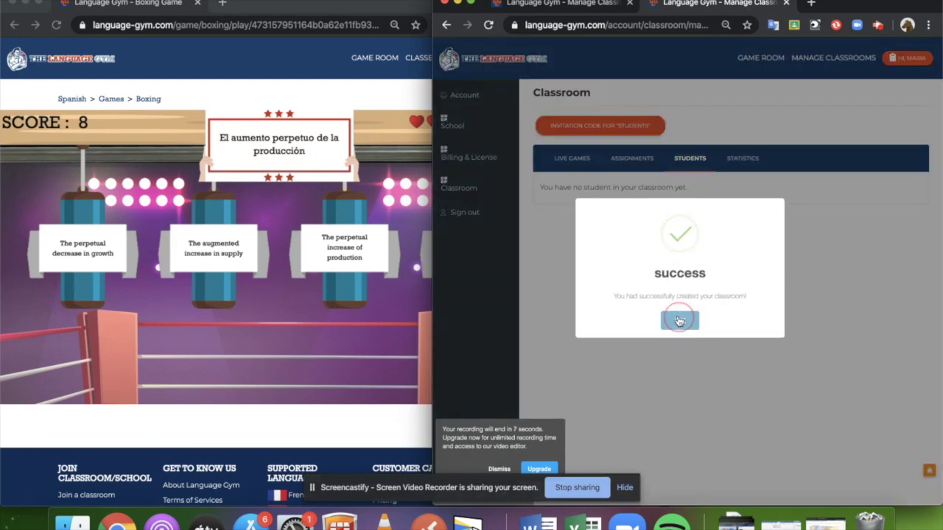
{"action": "left_click", "coordinate": [679, 321]}
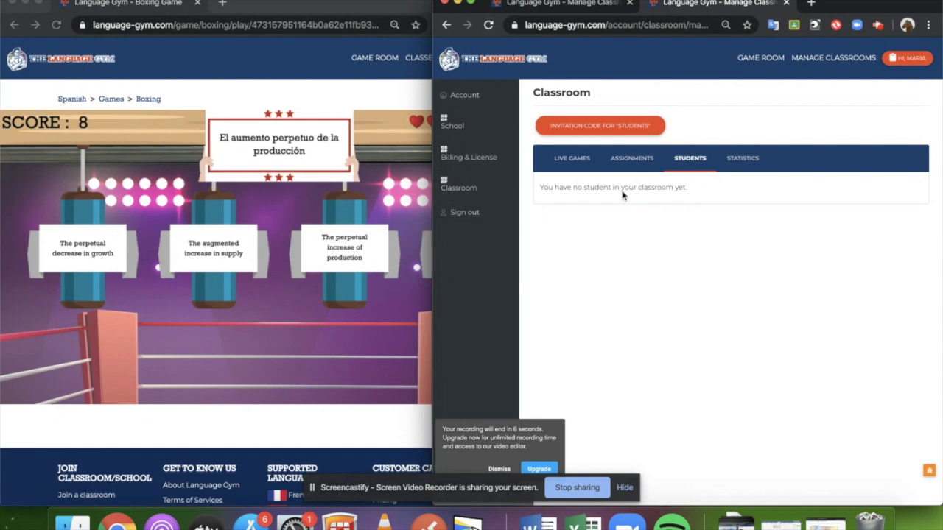